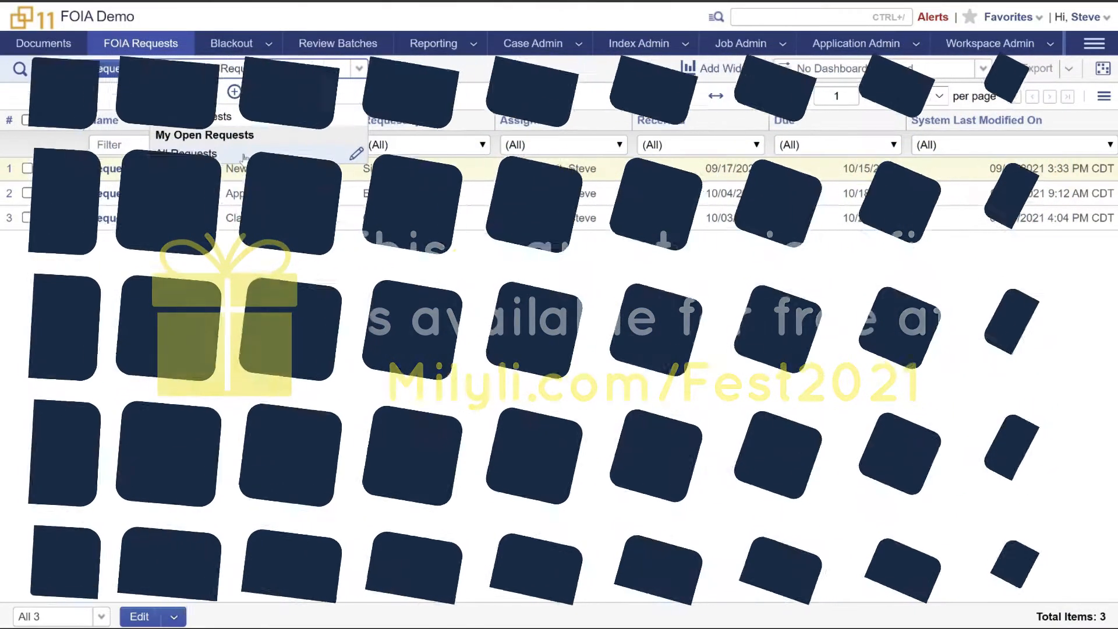
# - Show the All Requests view and start a new FOIA request named demo
pyautogui.click(244, 154)
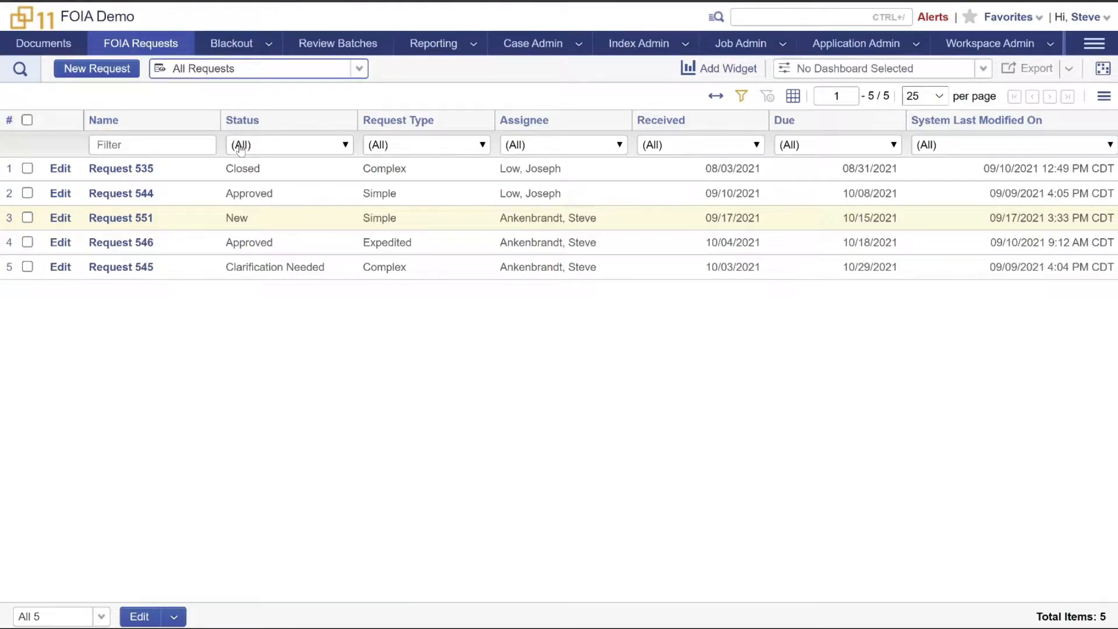
pyautogui.click(110, 69)
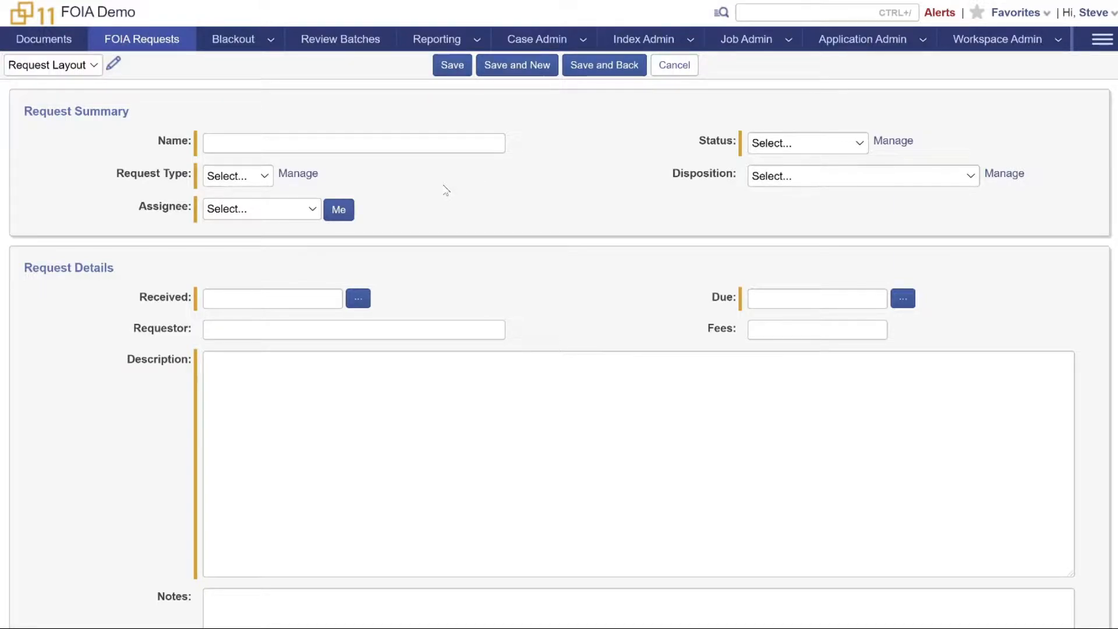
pyautogui.click(310, 142)
pyautogui.write('demo')
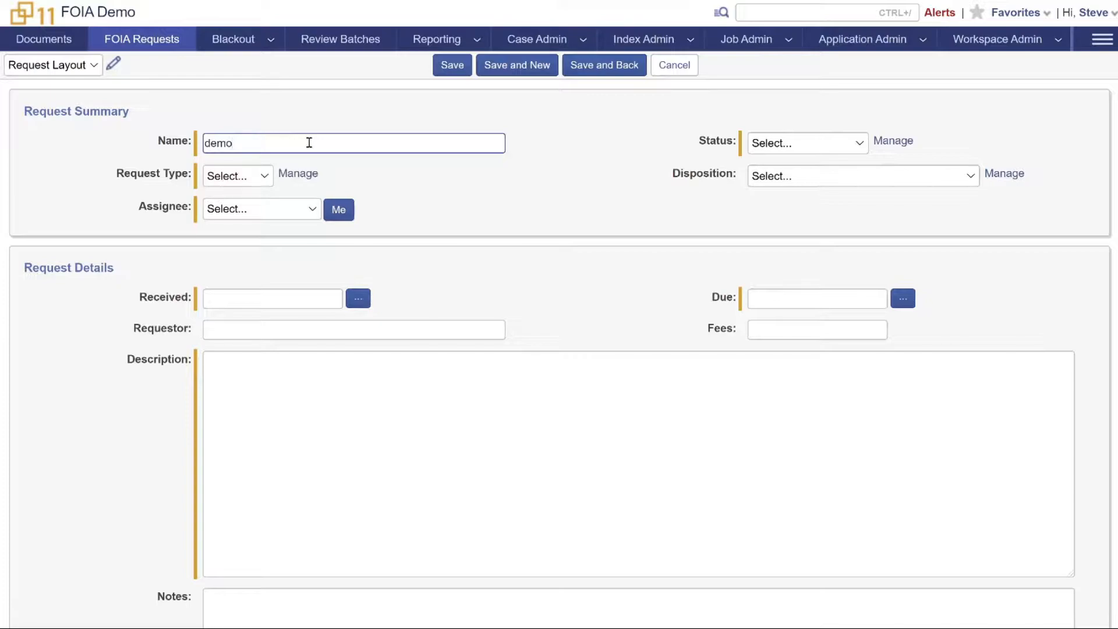
# - Set the demo request's type to Expedited and assign it to the second reviewer listed
pyautogui.click(245, 183)
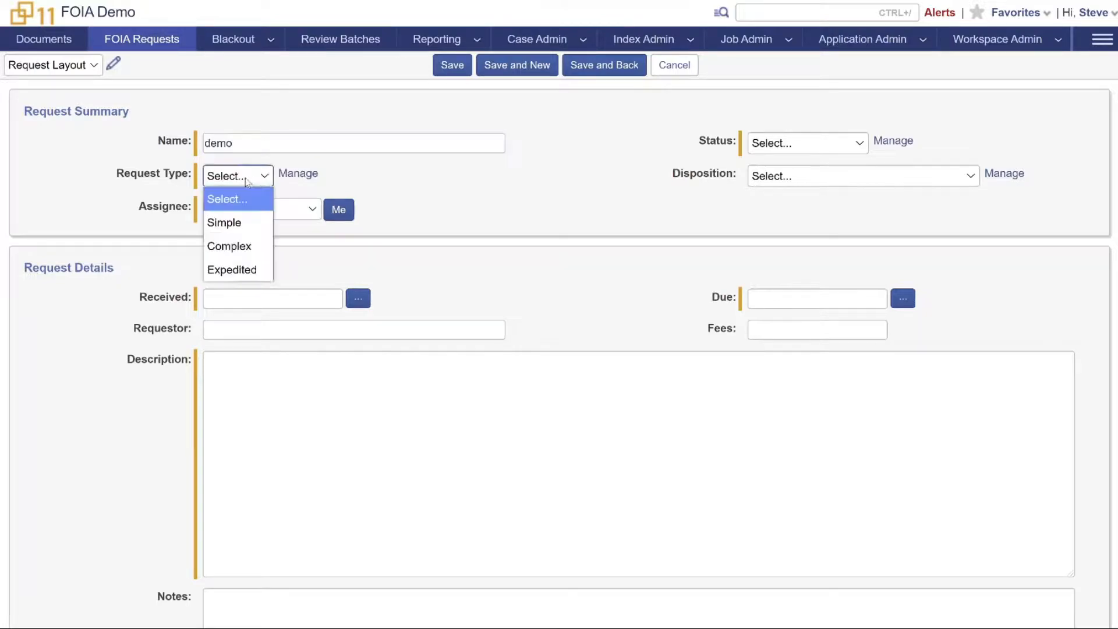
pyautogui.click(257, 269)
pyautogui.click(264, 211)
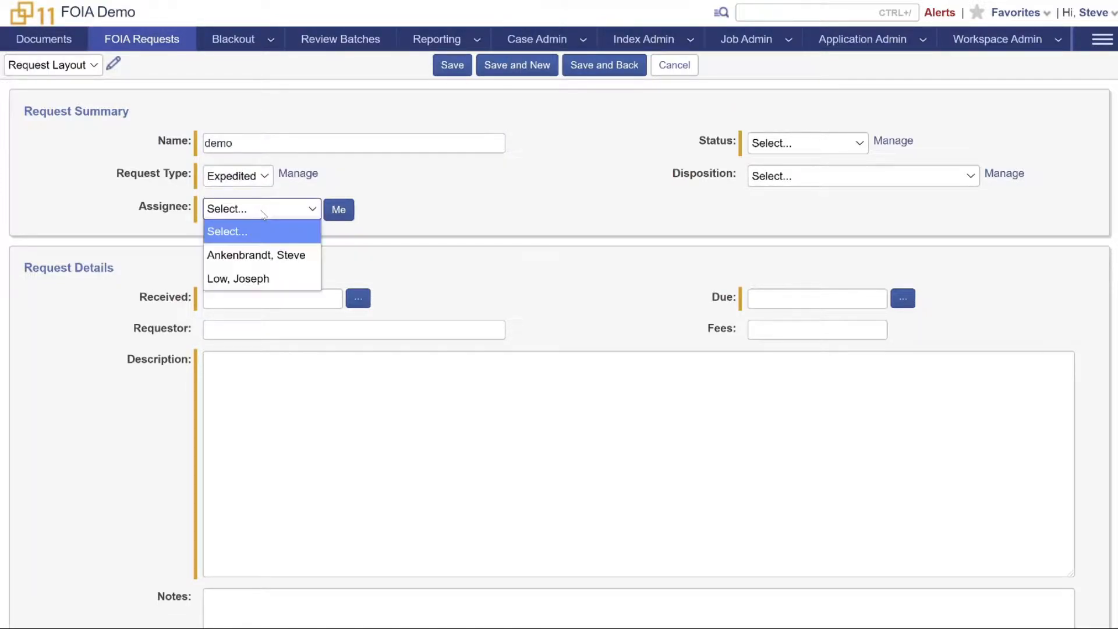
pyautogui.click(262, 278)
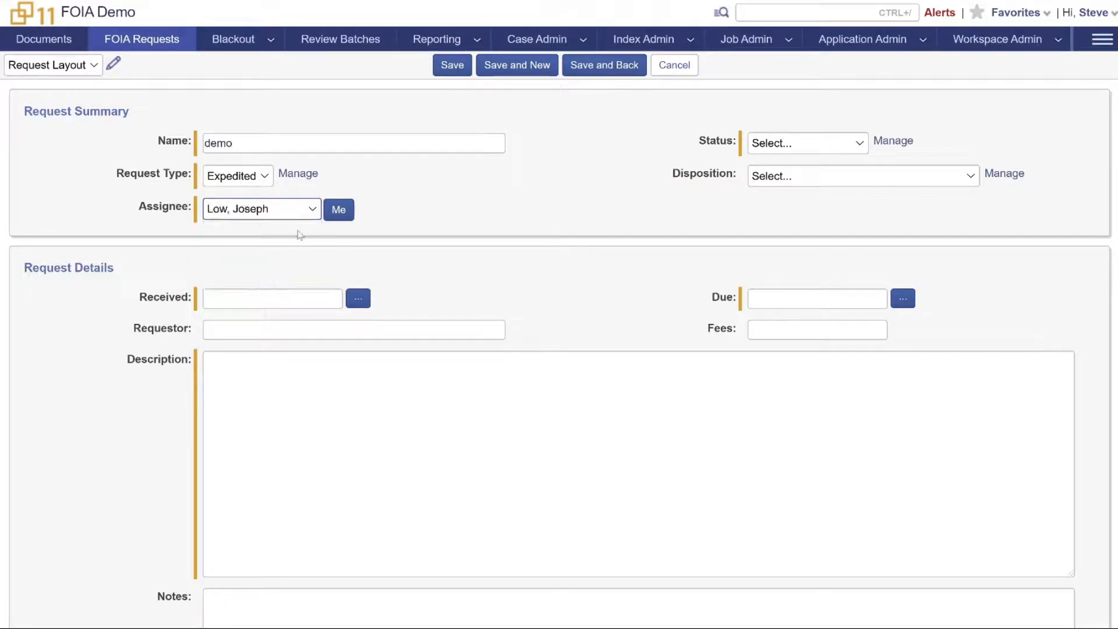
# - Set the demo request's status to New and its disposition to Full Grant
pyautogui.click(814, 145)
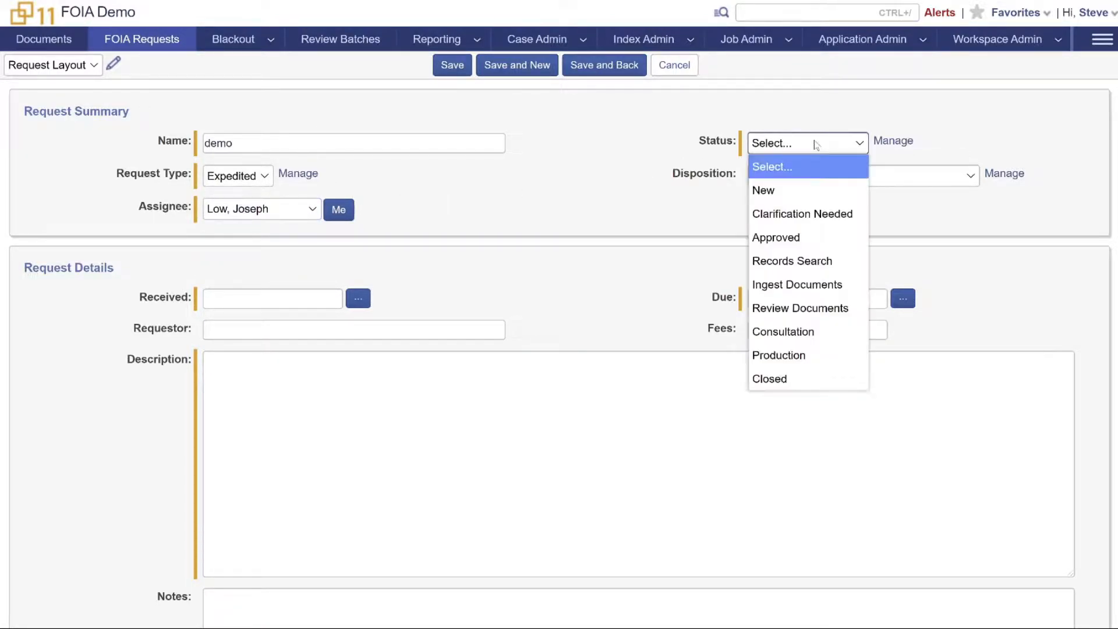
pyautogui.click(798, 200)
pyautogui.click(804, 179)
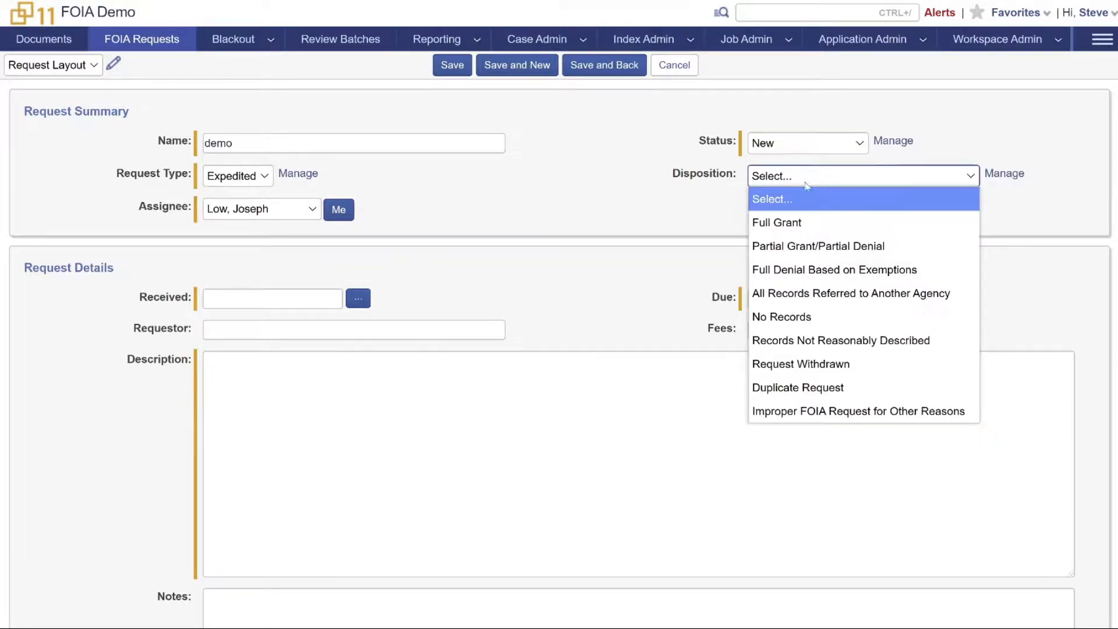
pyautogui.click(806, 222)
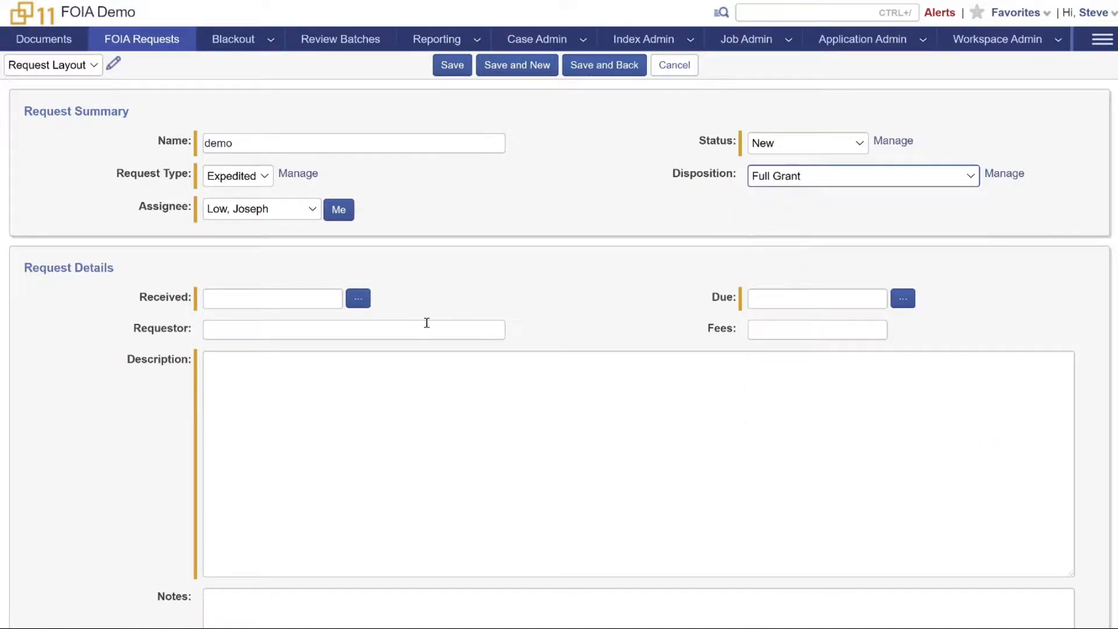
# - Set the request's received date to 9/17/2021 and its due date to 9/30/2021
pyautogui.click(362, 301)
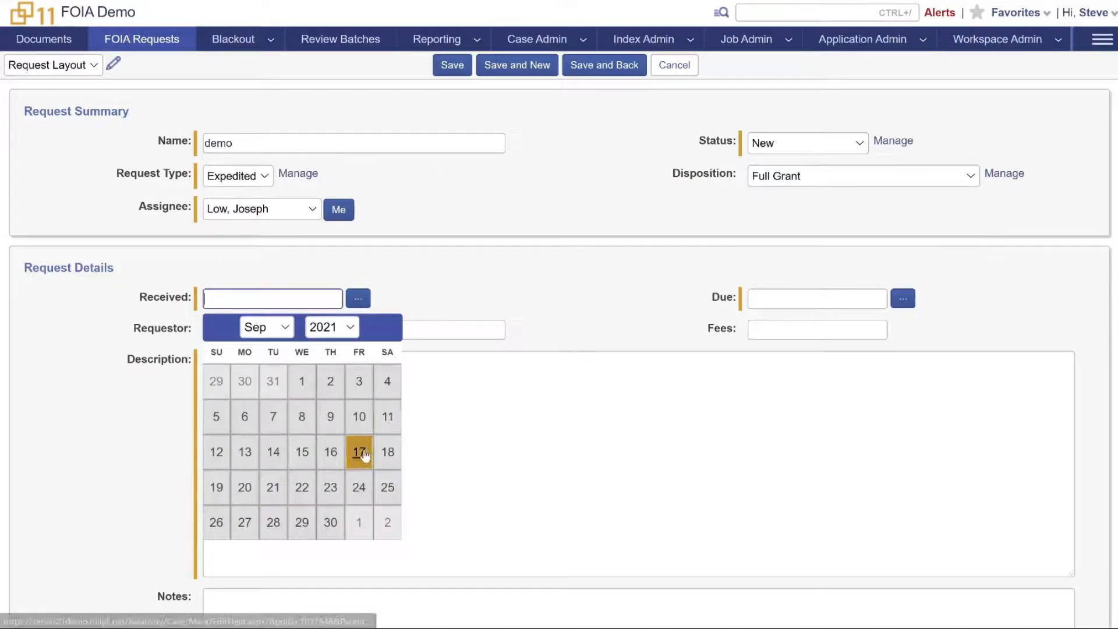
pyautogui.click(359, 450)
pyautogui.click(903, 298)
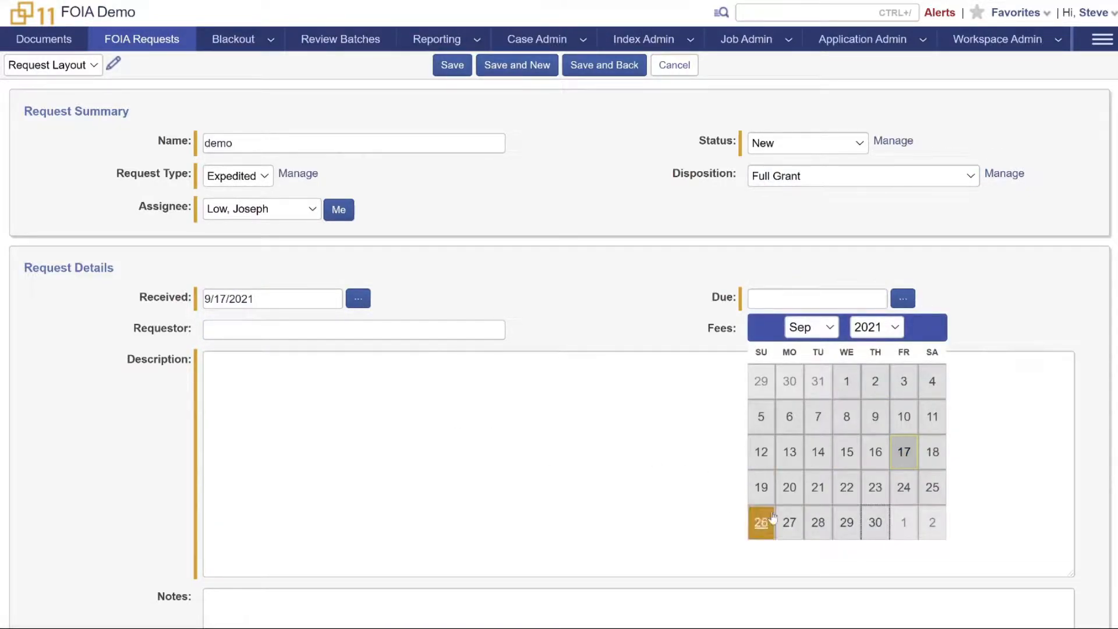
pyautogui.click(875, 522)
# - Fill in the requestor's name with the suggested entry, enter the description "Give me my docs!" and save the request
pyautogui.click(425, 332)
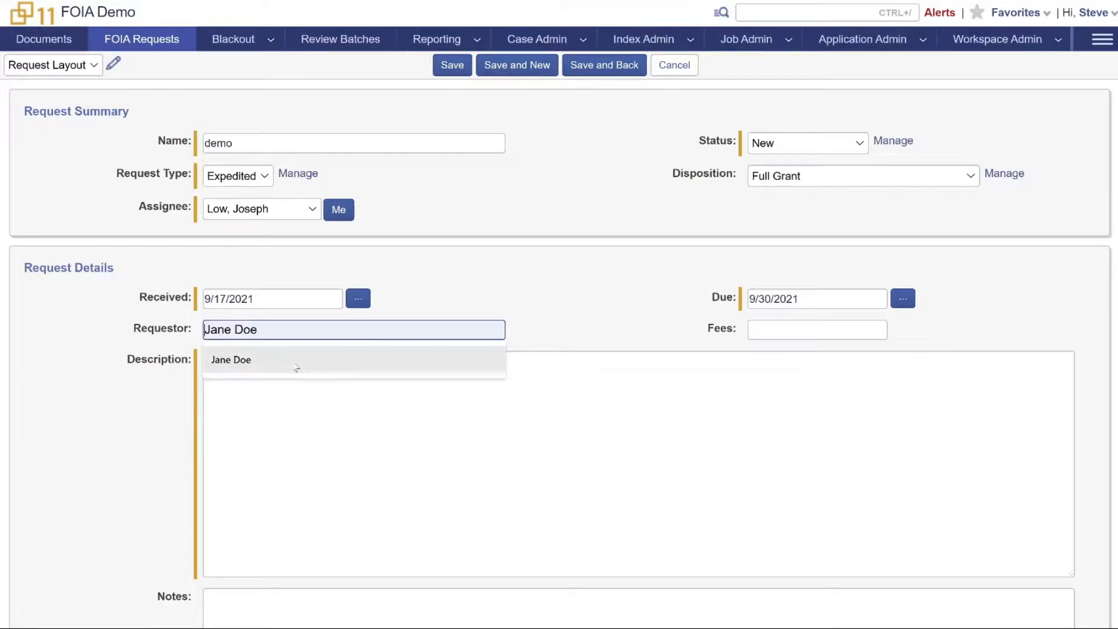
pyautogui.click(266, 365)
pyautogui.click(787, 329)
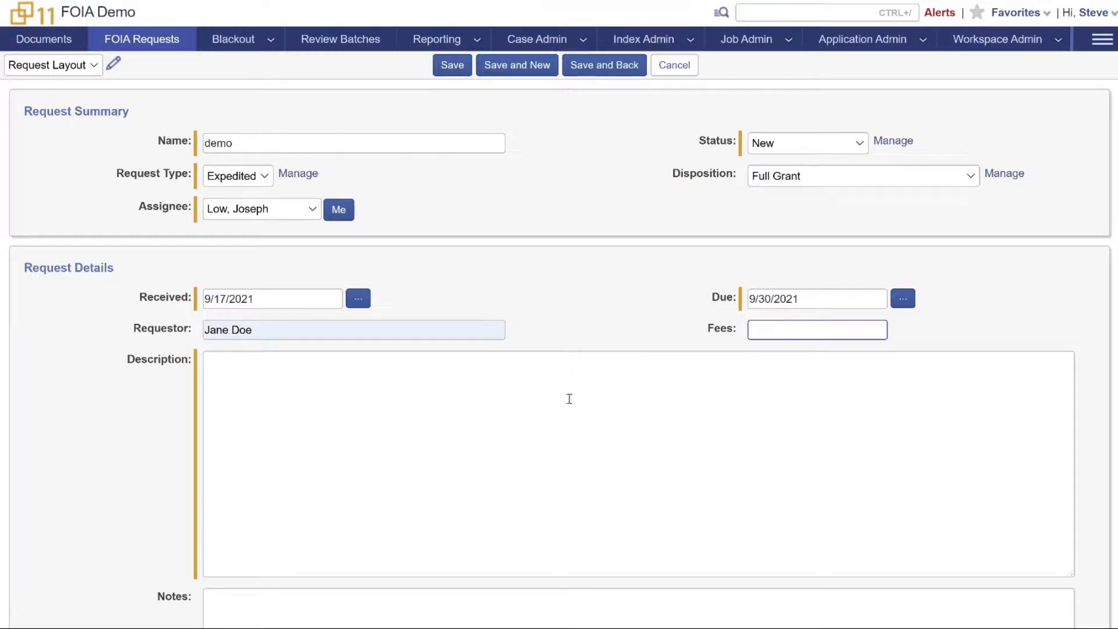
pyautogui.click(356, 425)
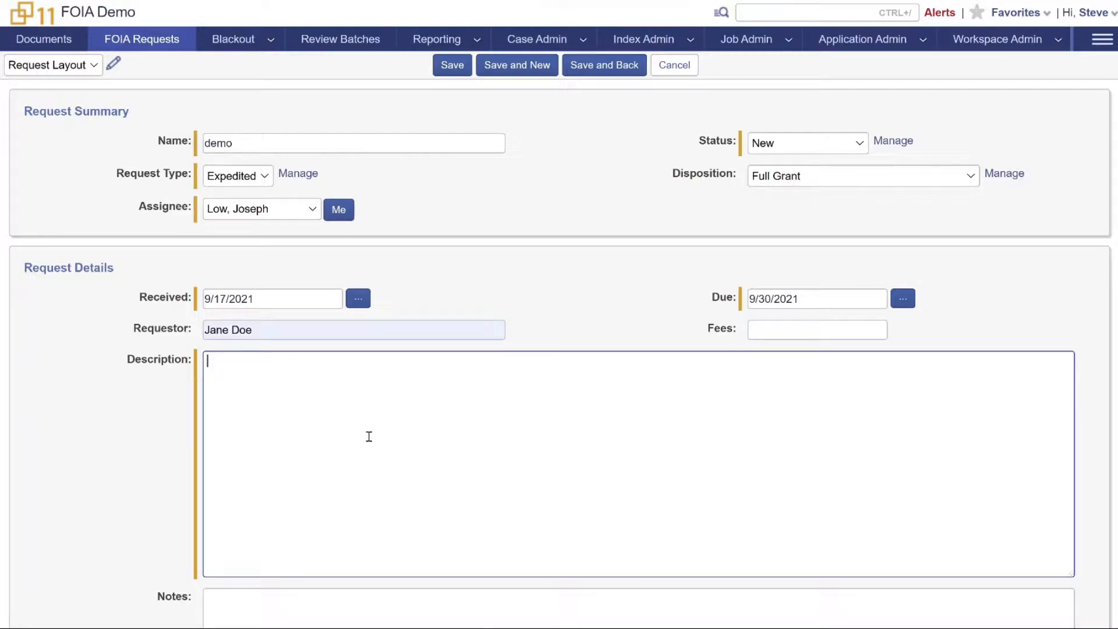
pyautogui.write('Give me my docs!')
pyautogui.click(455, 68)
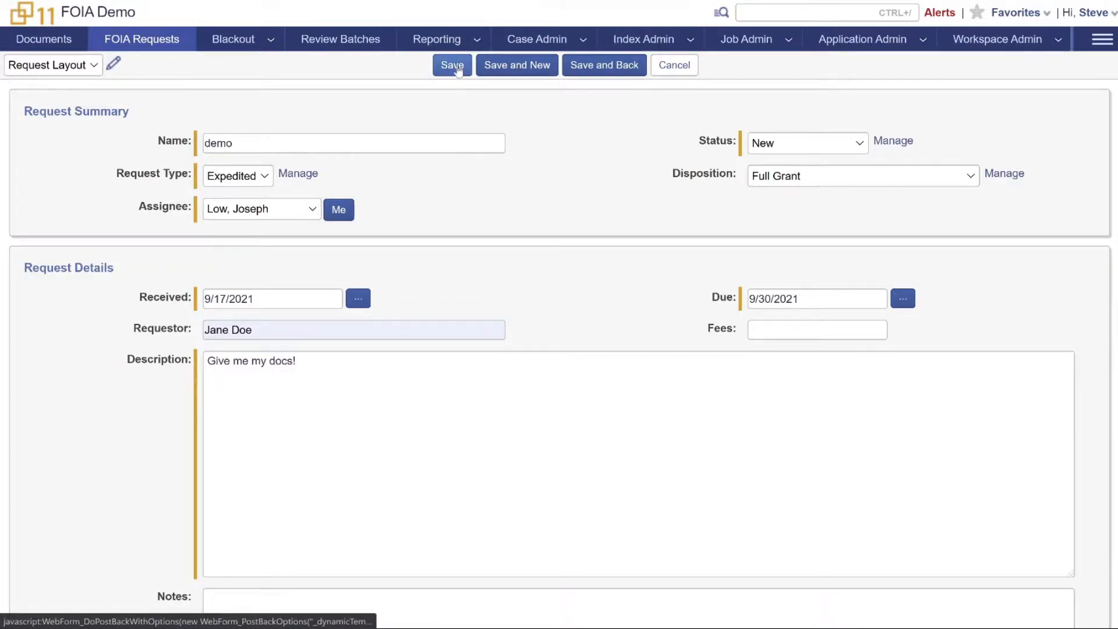
# - Return to the FOIA request list and show the My Open Requests view
pyautogui.click(144, 45)
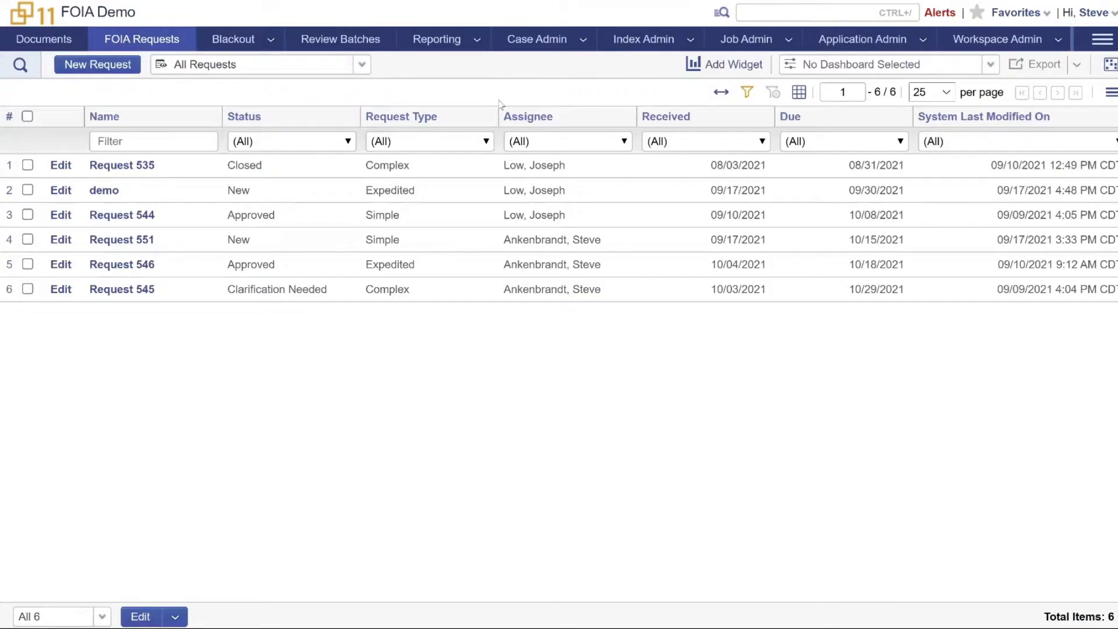
pyautogui.click(220, 64)
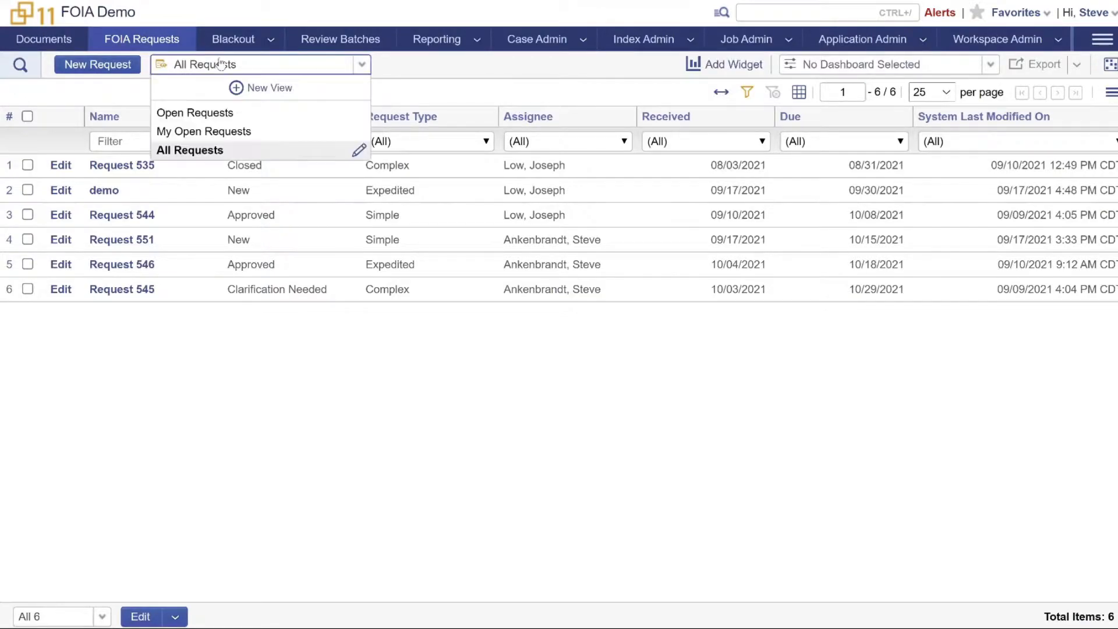
pyautogui.click(201, 131)
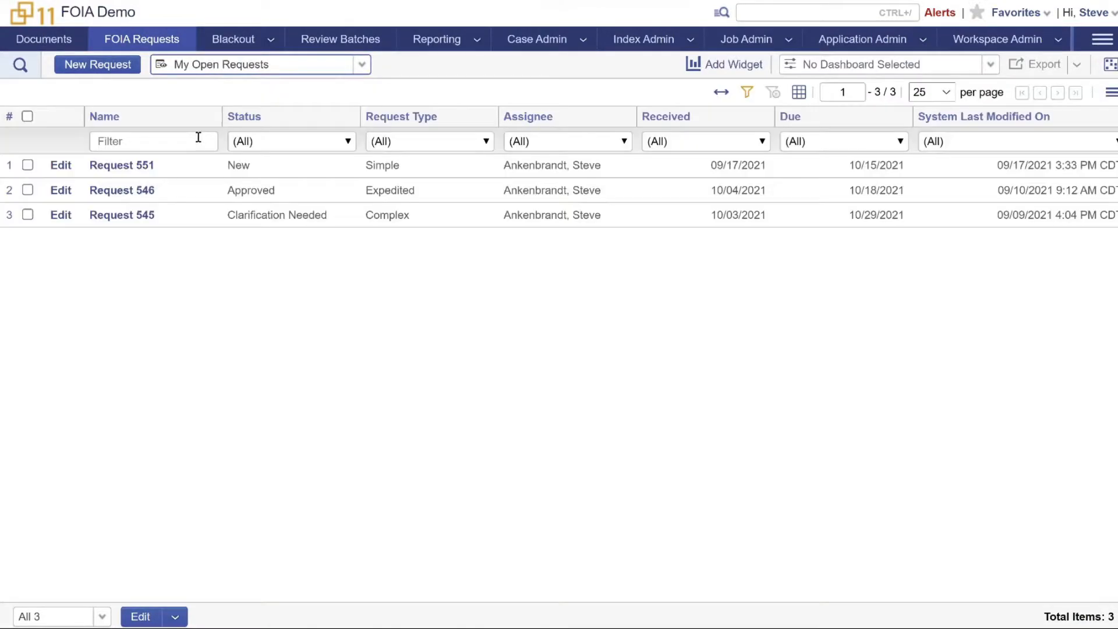
# - Review the documents linked to Request 551 and look at the upload option for new documents in the document list
pyautogui.click(143, 167)
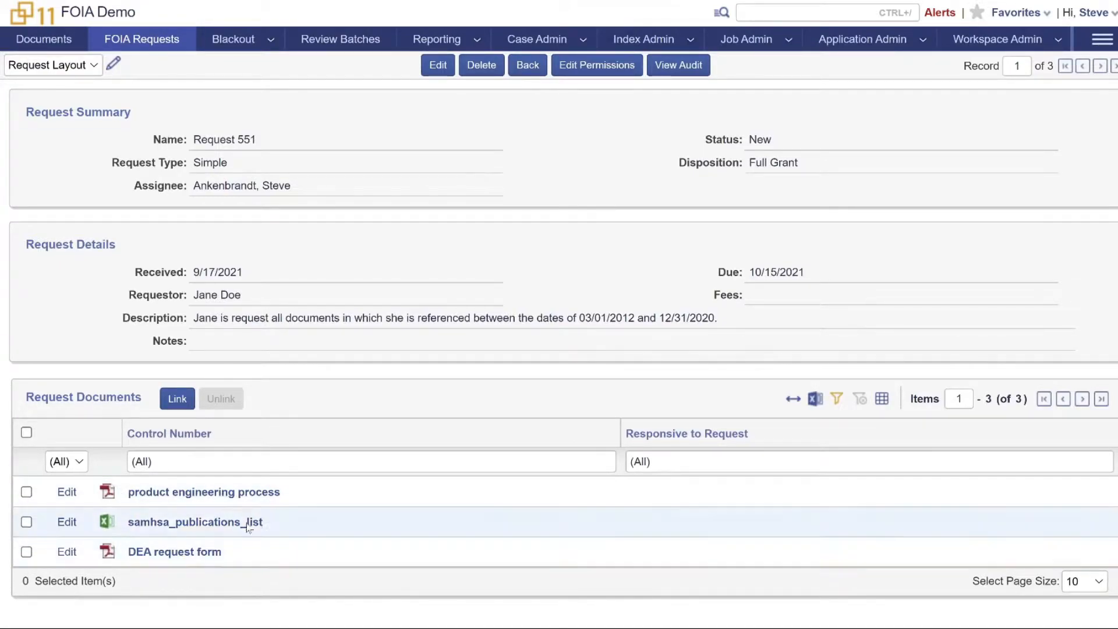
pyautogui.click(54, 41)
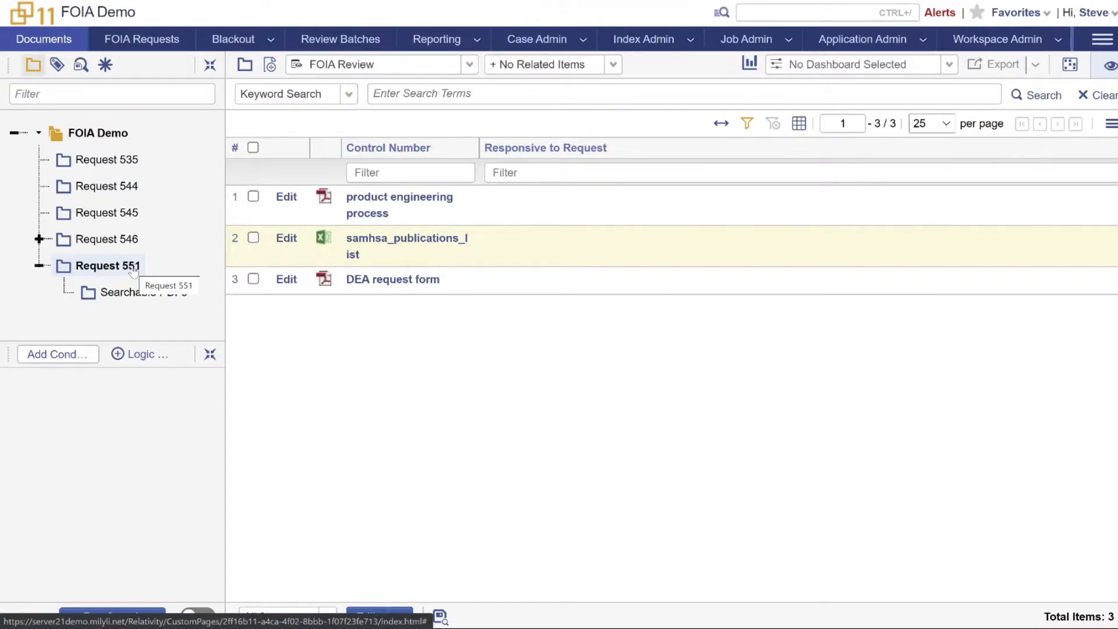
pyautogui.click(271, 65)
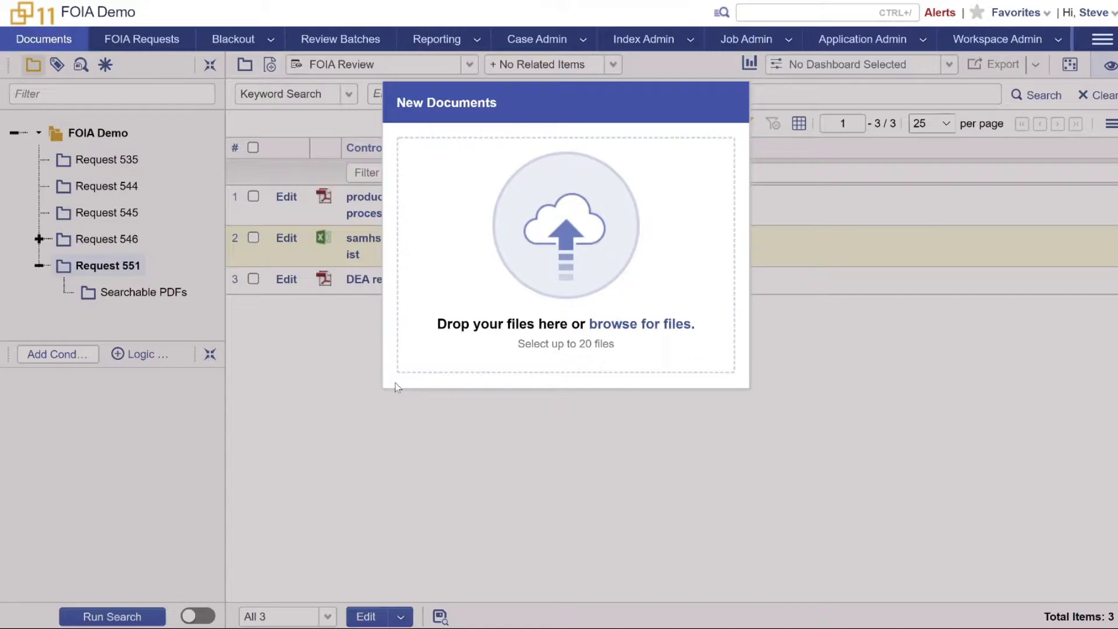
pyautogui.click(340, 346)
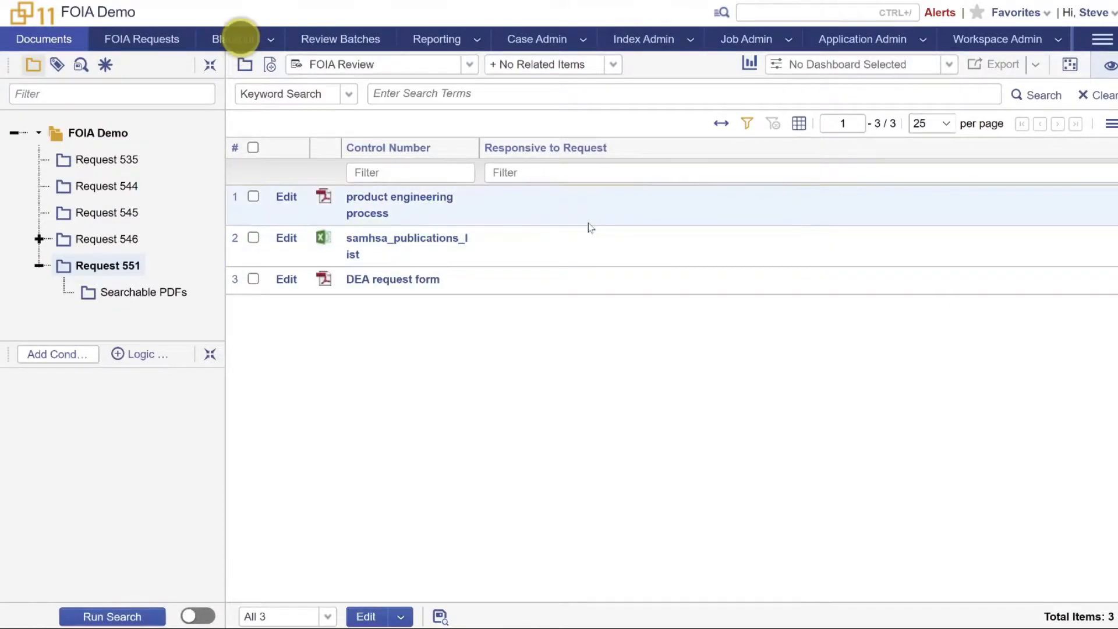
# - Open the product engineering process document and cover the process figure on page 1 with a text redaction
pyautogui.click(372, 198)
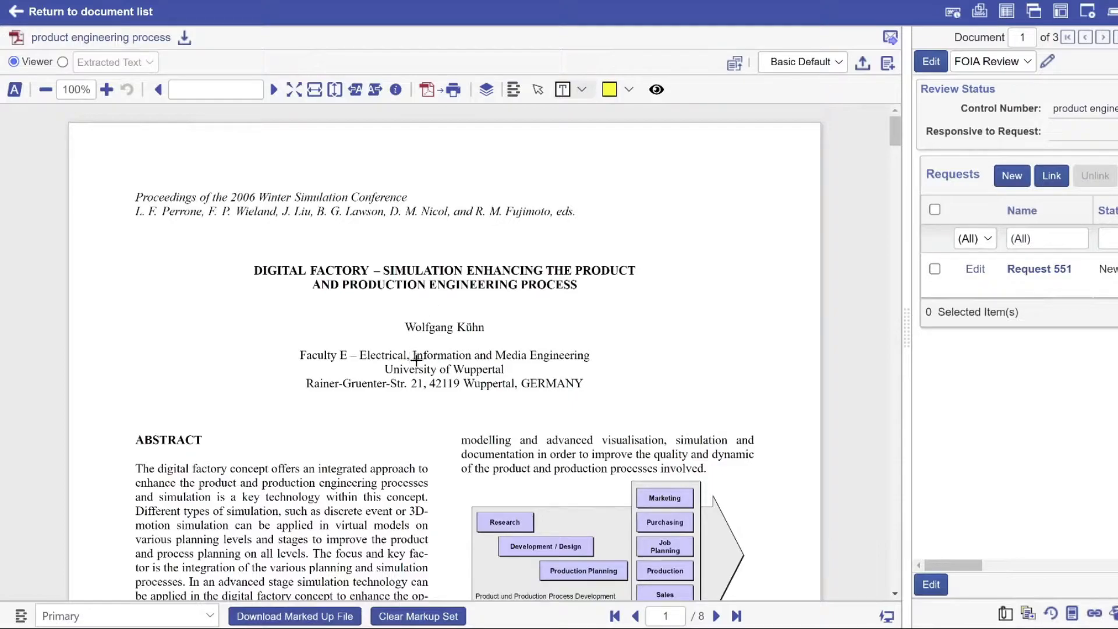
pyautogui.scroll(-3, 414, 375)
pyautogui.moveTo(461, 335); pyautogui.dragTo(788, 534)
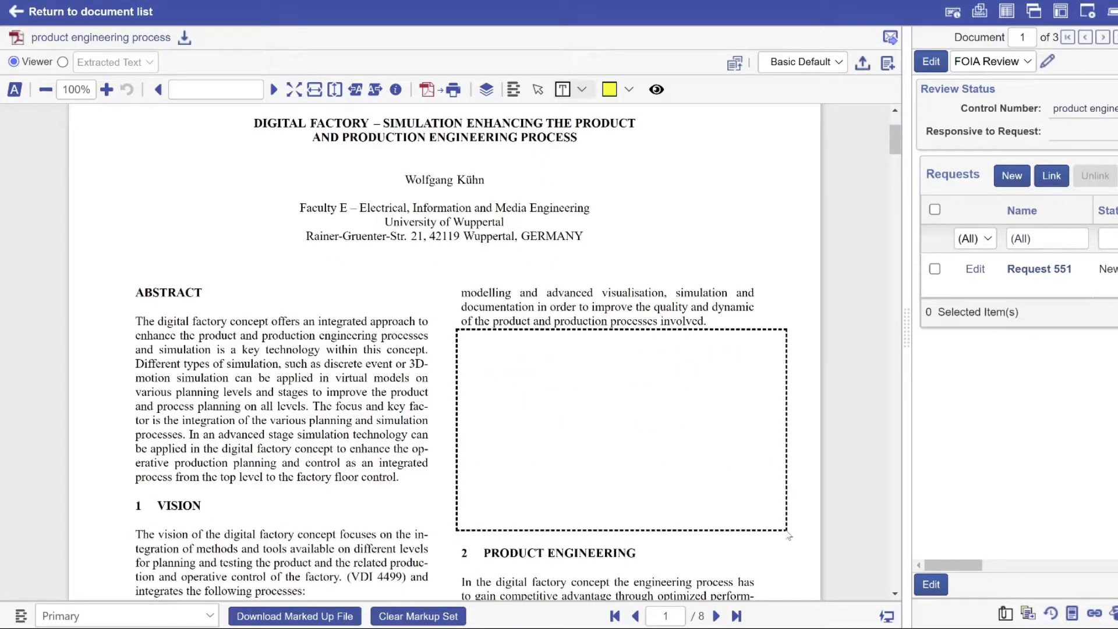
# - Cover the two figures in the first column of page 2 with Exemption Code 1 text redactions
pyautogui.scroll(-7, 291, 431)
pyautogui.scroll(-10, 370, 407)
pyautogui.scroll(4, 119, 288)
pyautogui.moveTo(112, 234); pyautogui.dragTo(454, 451)
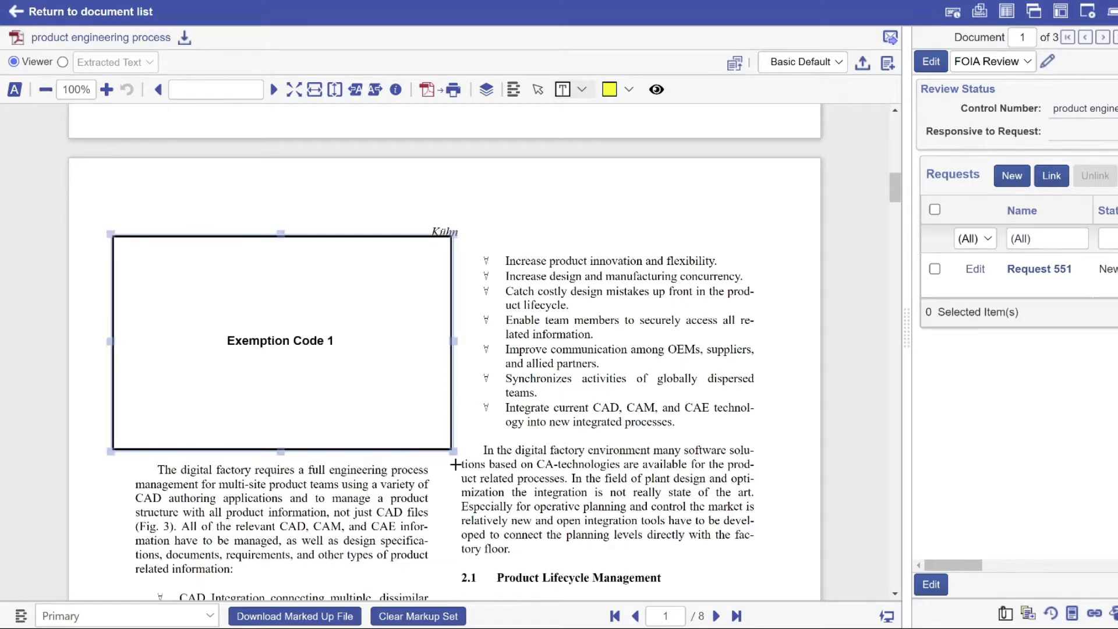
pyautogui.scroll(-10, 455, 464)
pyautogui.moveTo(104, 224); pyautogui.dragTo(449, 448)
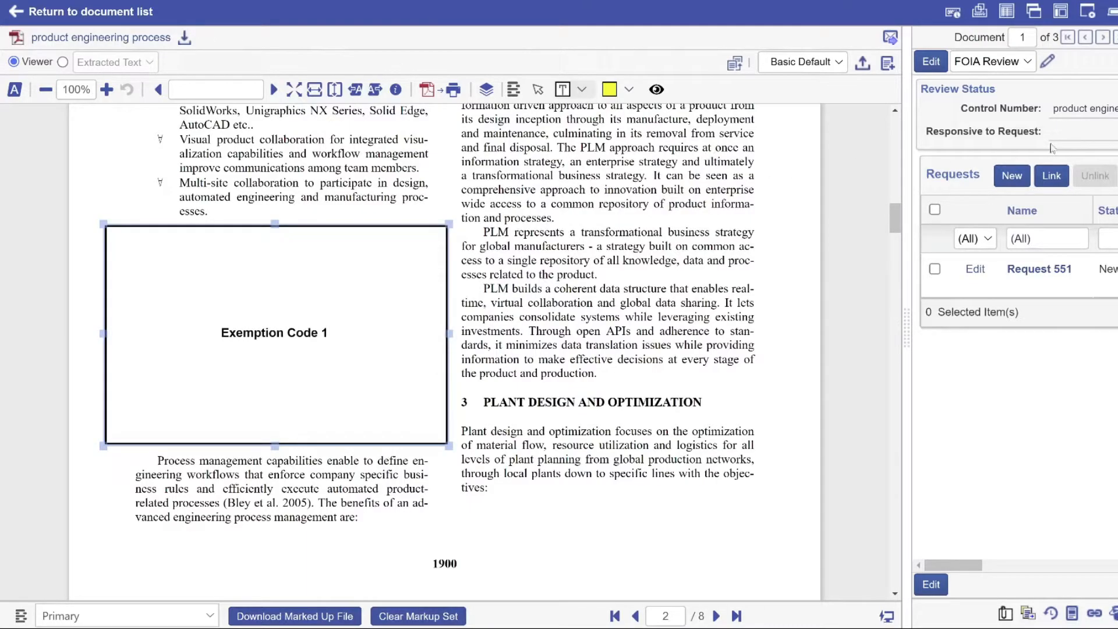
# - Go to the samhsa_publications_list spreadsheet and redact the Authors column with the text Exemption Code 6
pyautogui.click(1102, 38)
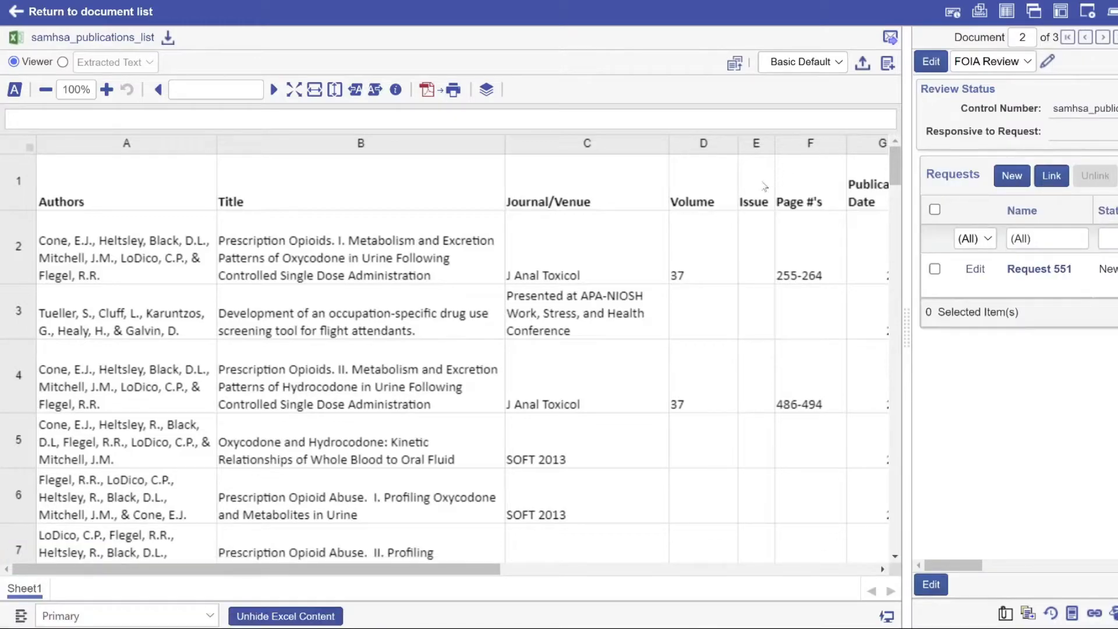
pyautogui.moveTo(178, 245); pyautogui.dragTo(172, 336)
pyautogui.rightClick(173, 305)
pyautogui.moveTo(256, 348)
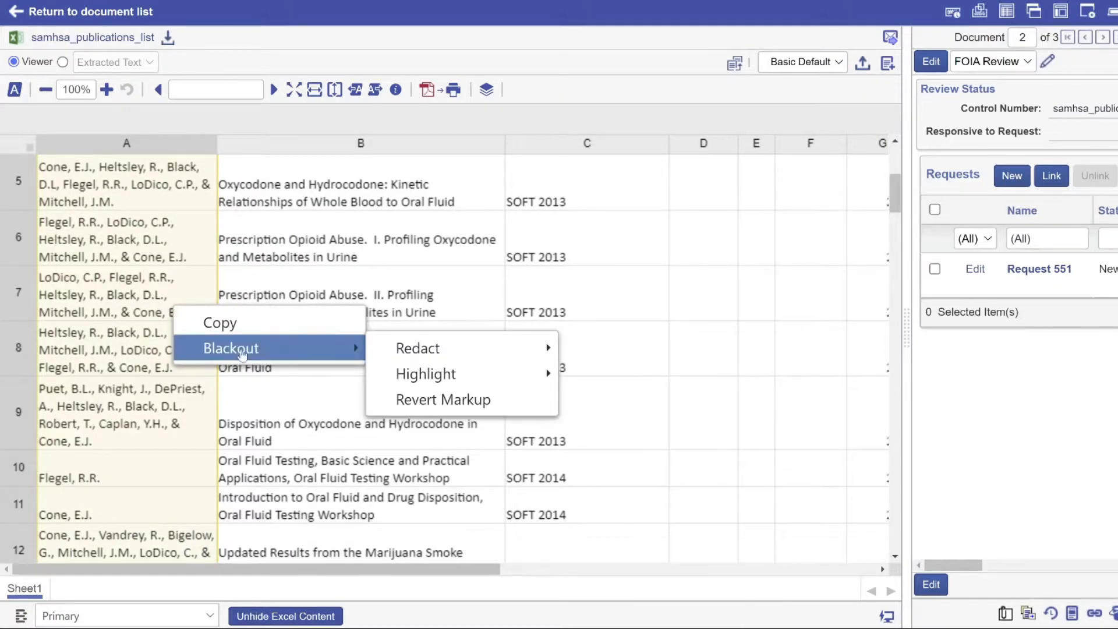
pyautogui.moveTo(419, 349)
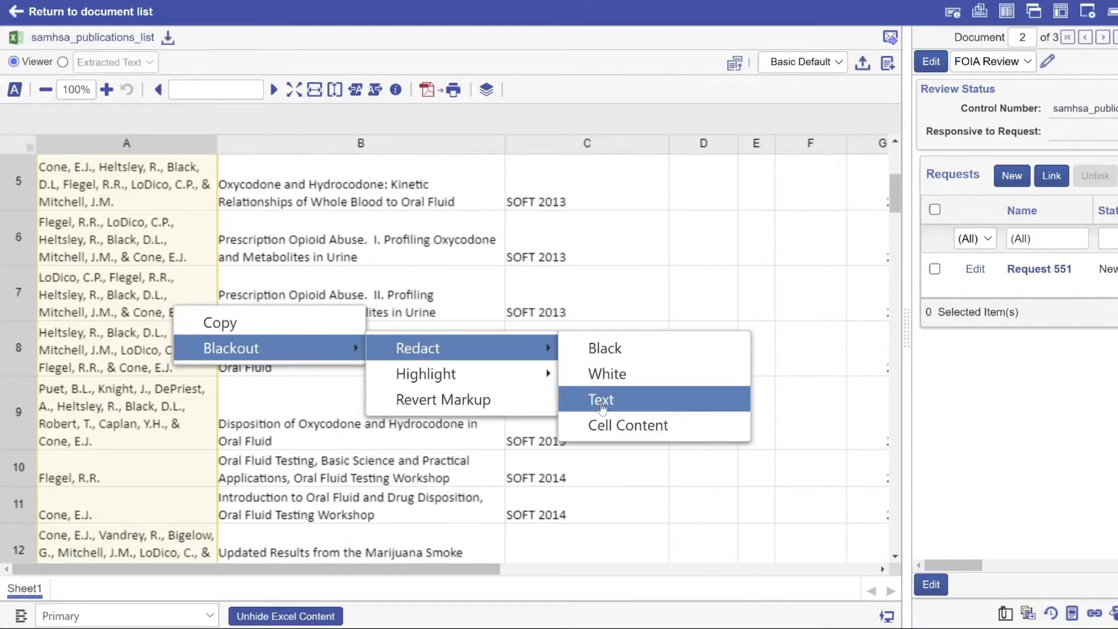
pyautogui.click(600, 400)
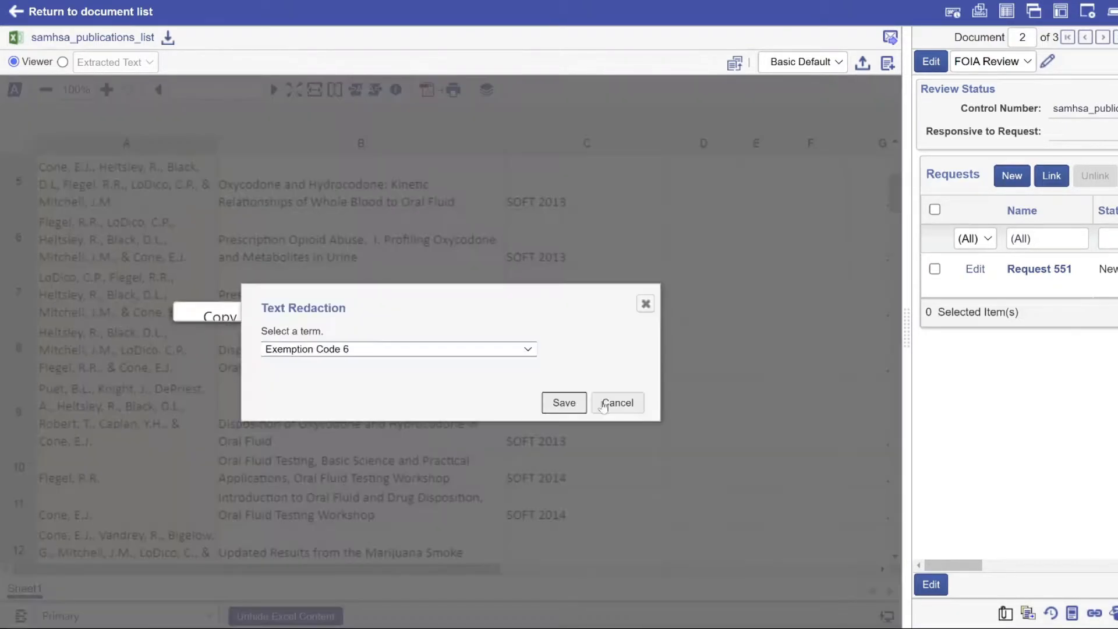
pyautogui.click(424, 350)
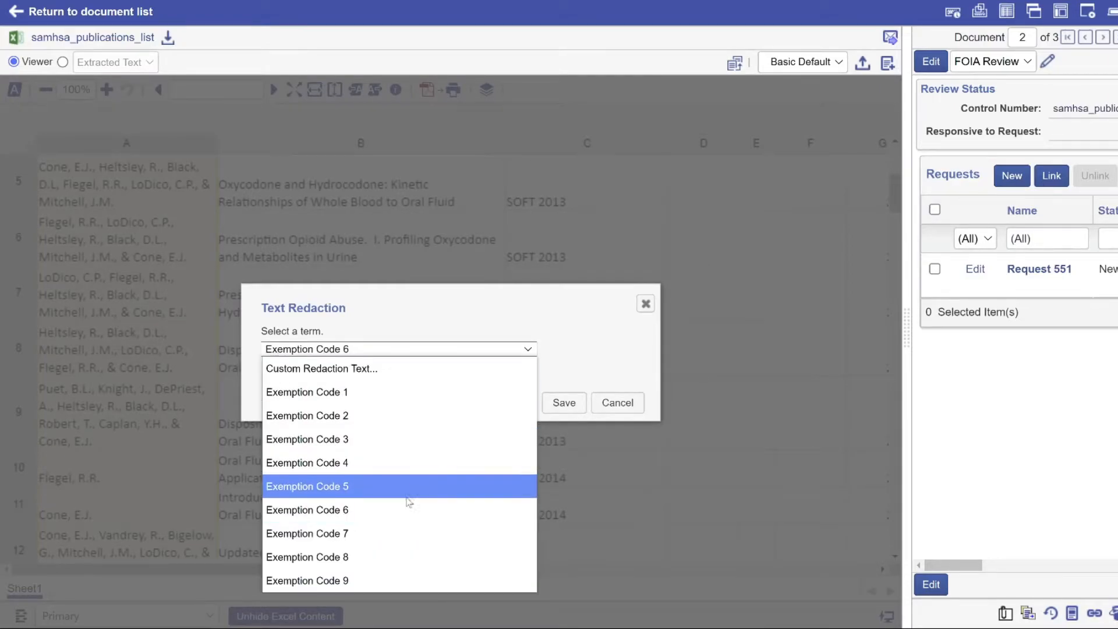
pyautogui.click(405, 515)
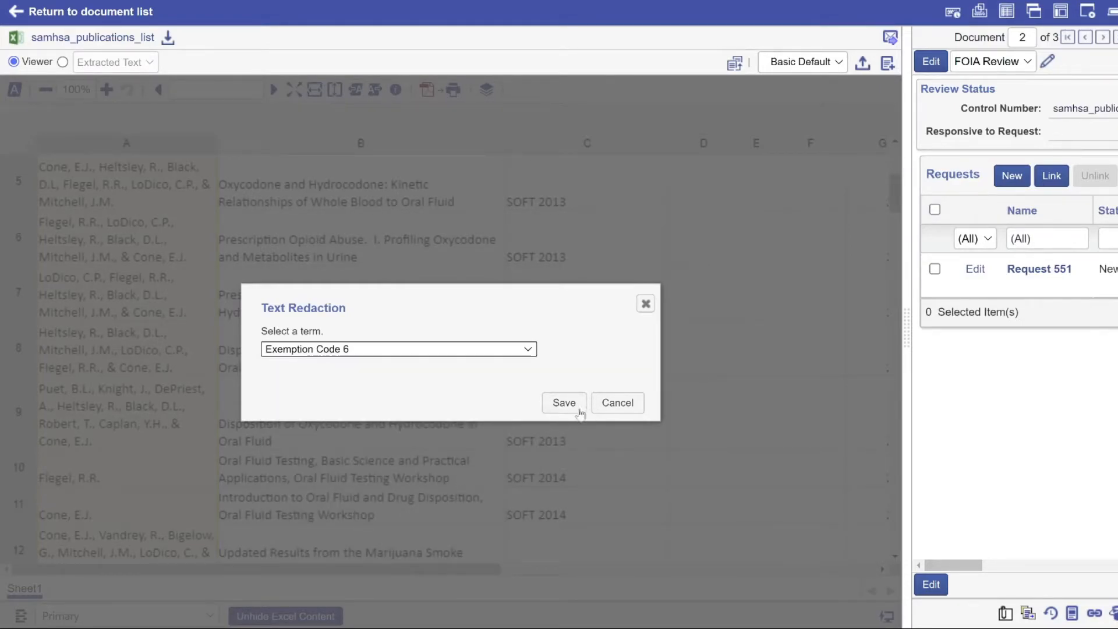
pyautogui.click(563, 403)
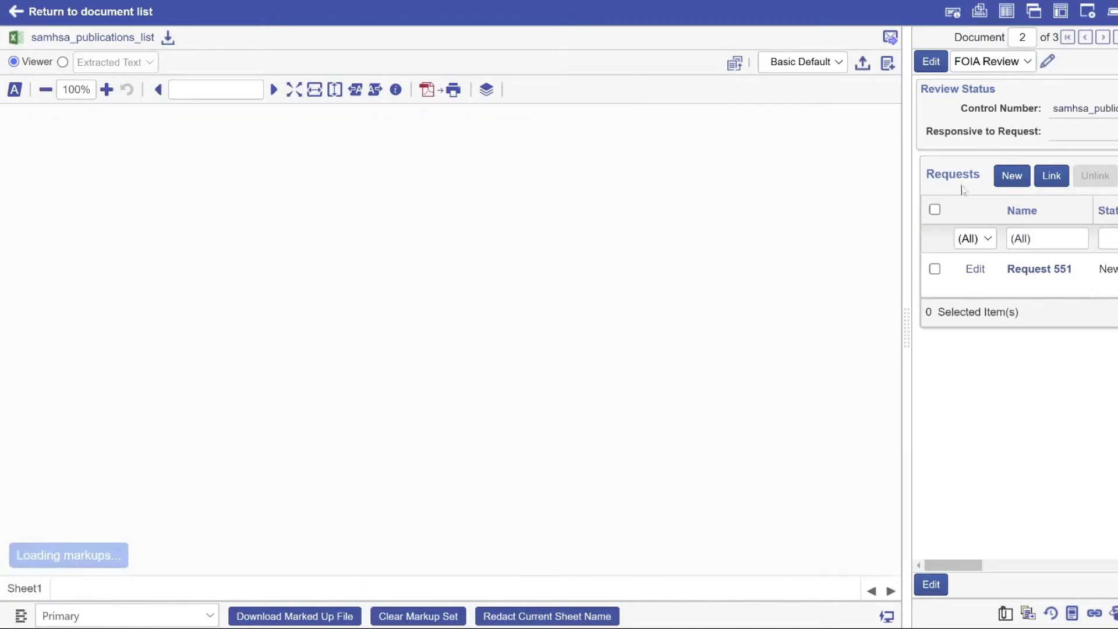
# - Go to the DEA request form and cover the requestor information values on page 6 with a text redaction
pyautogui.click(1109, 38)
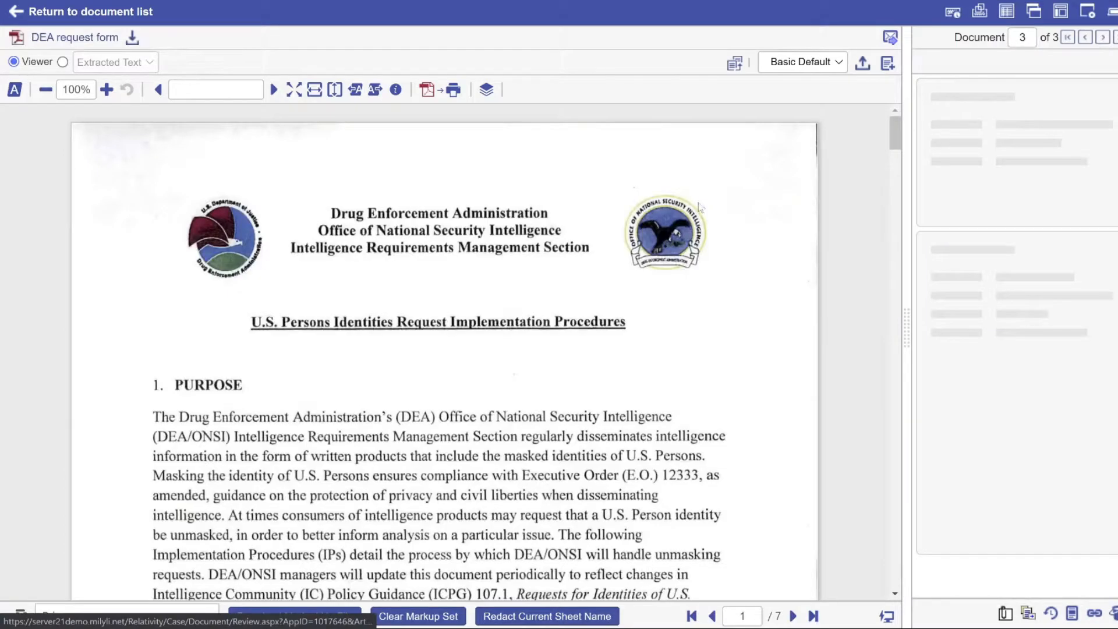
pyautogui.scroll(-20, 423, 439)
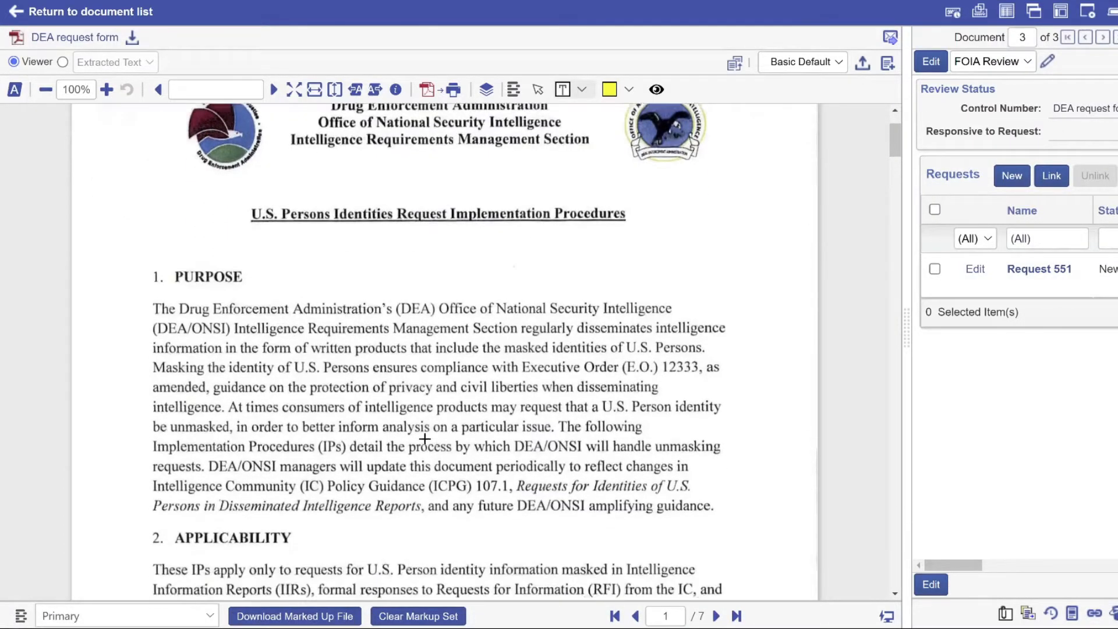
pyautogui.scroll(-20, 434, 444)
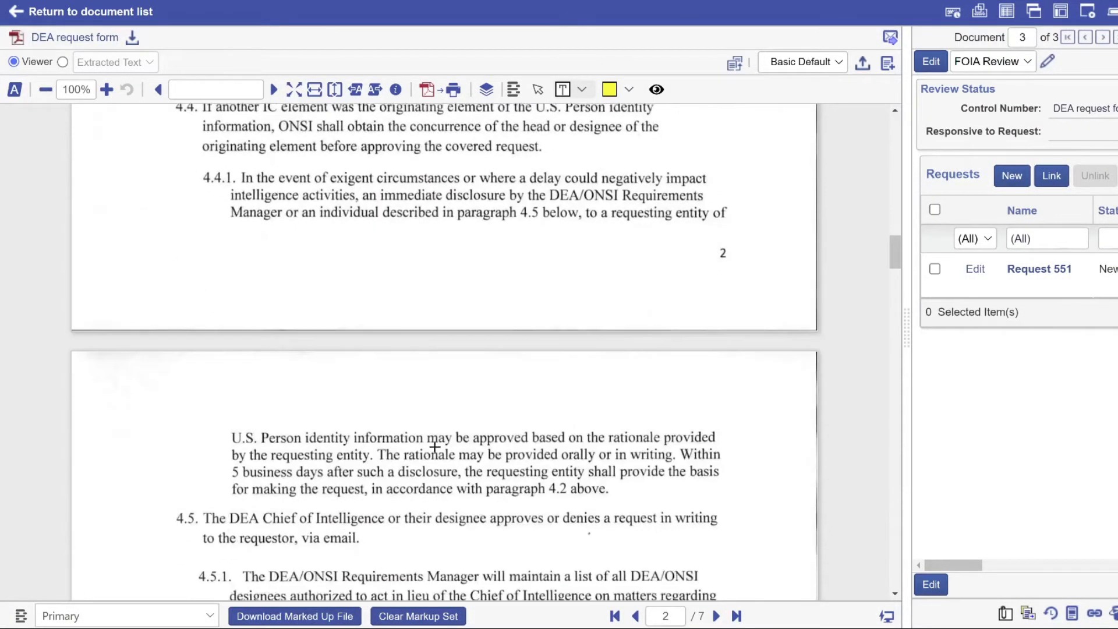
pyautogui.scroll(-20, 436, 451)
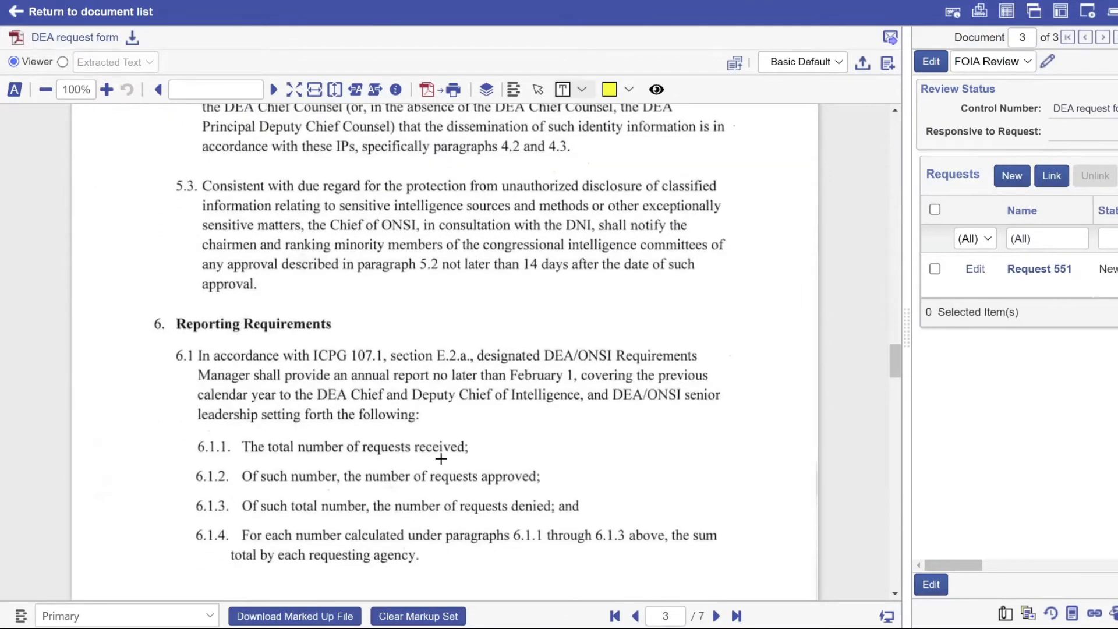
pyautogui.scroll(-15, 442, 460)
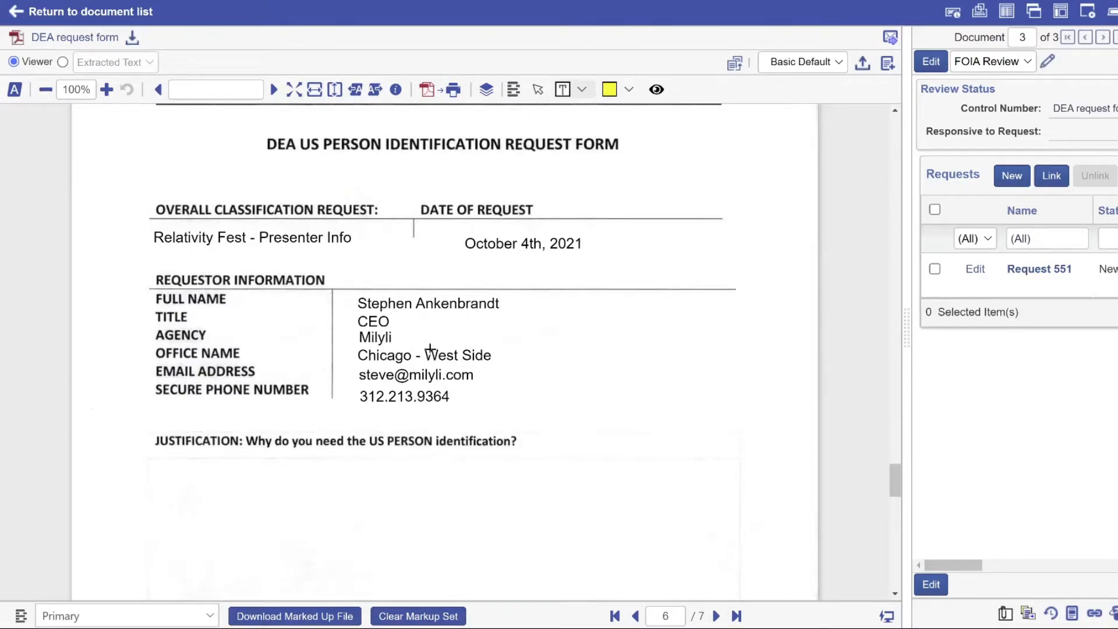
pyautogui.moveTo(349, 292); pyautogui.dragTo(689, 415)
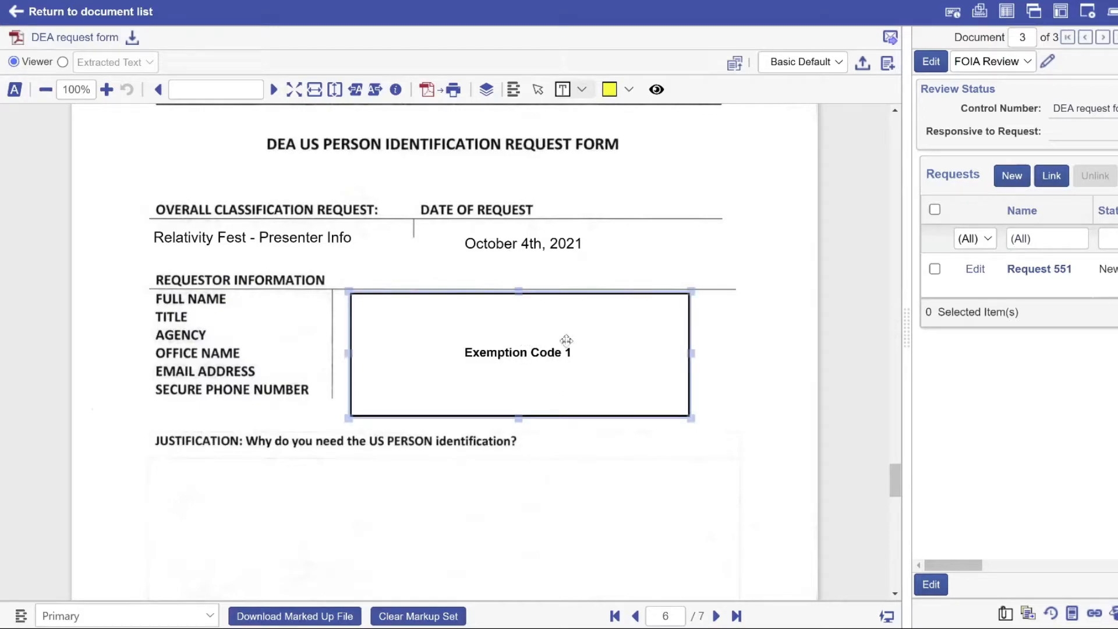
# - Change the text of the requestor information redaction to Exemption Code 6 and save it
pyautogui.rightClick(578, 360)
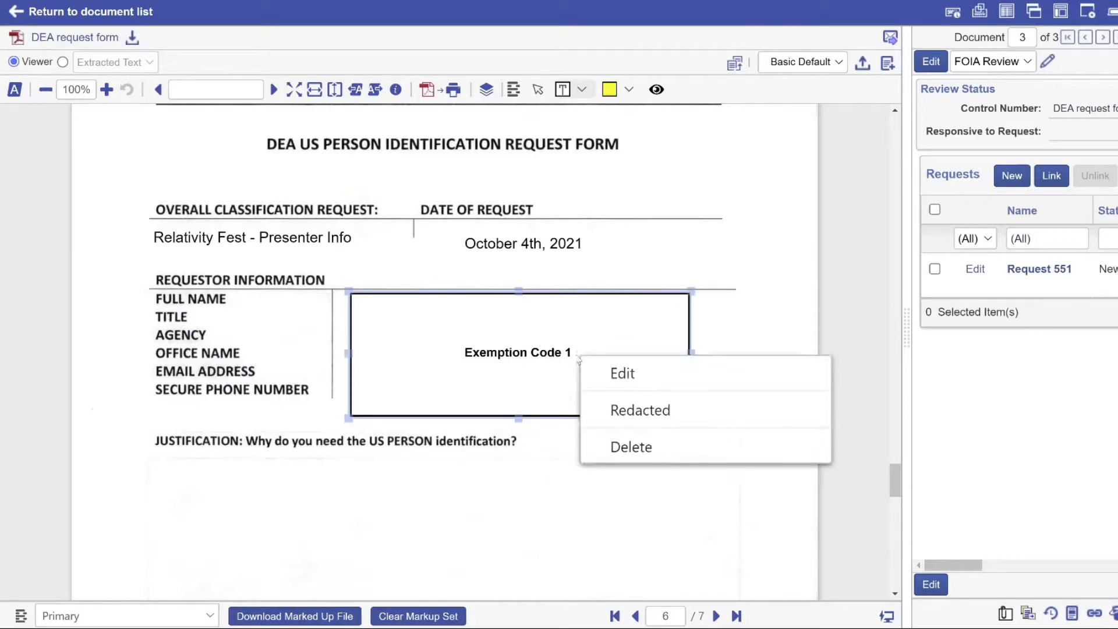
pyautogui.click(618, 374)
pyautogui.press('BackSpace')
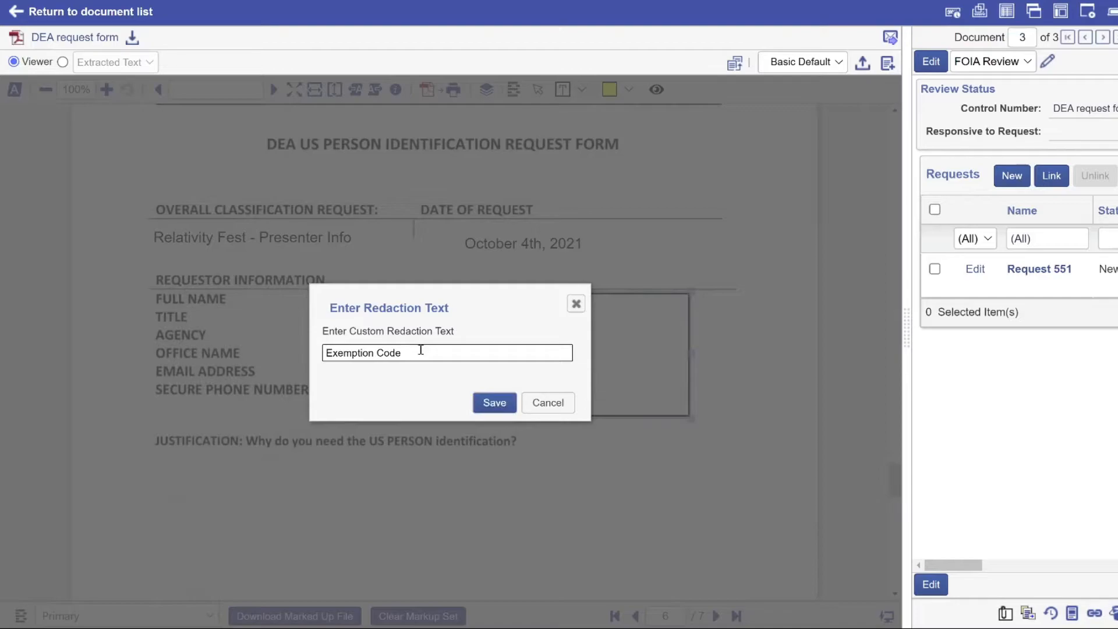
pyautogui.click(497, 409)
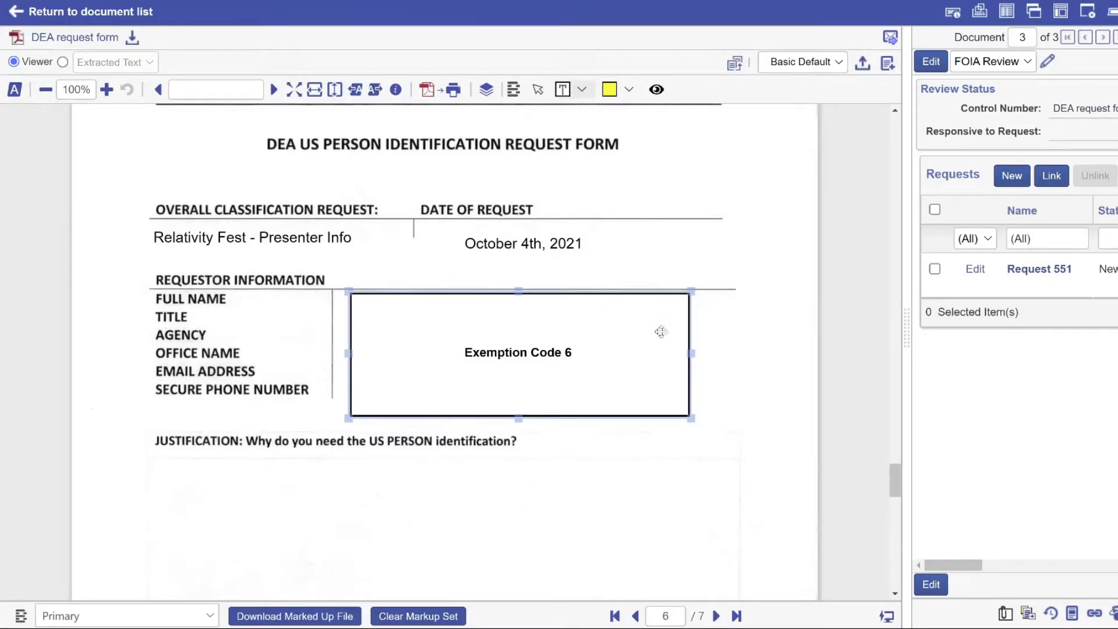
# - Return to the FOIA requests, set the status of Request 551 to Production and save the record
pyautogui.click(85, 13)
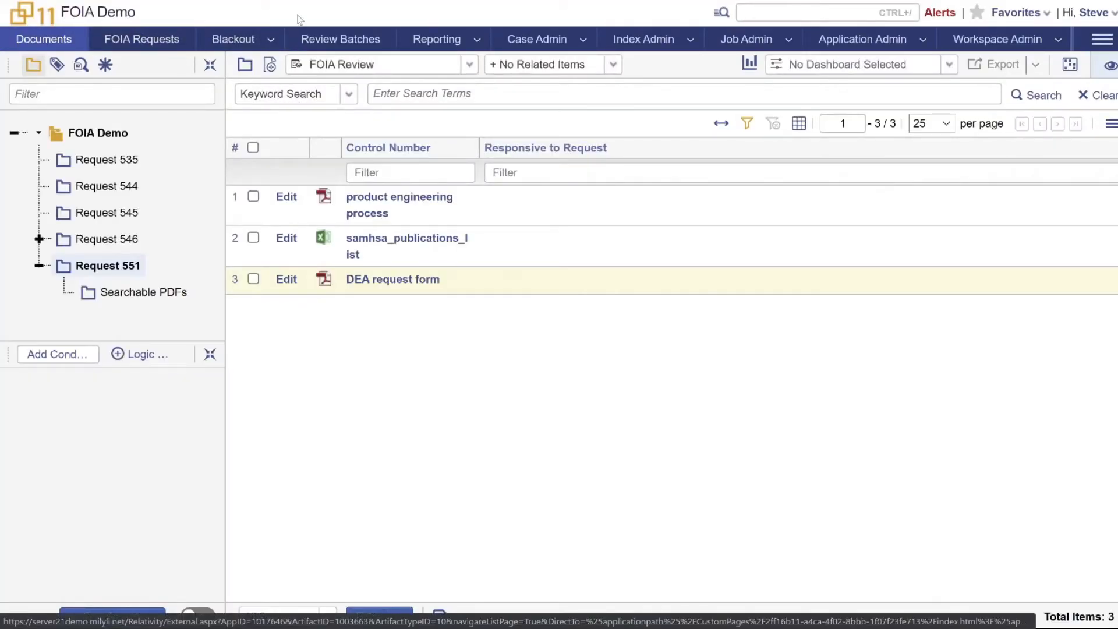
pyautogui.click(140, 50)
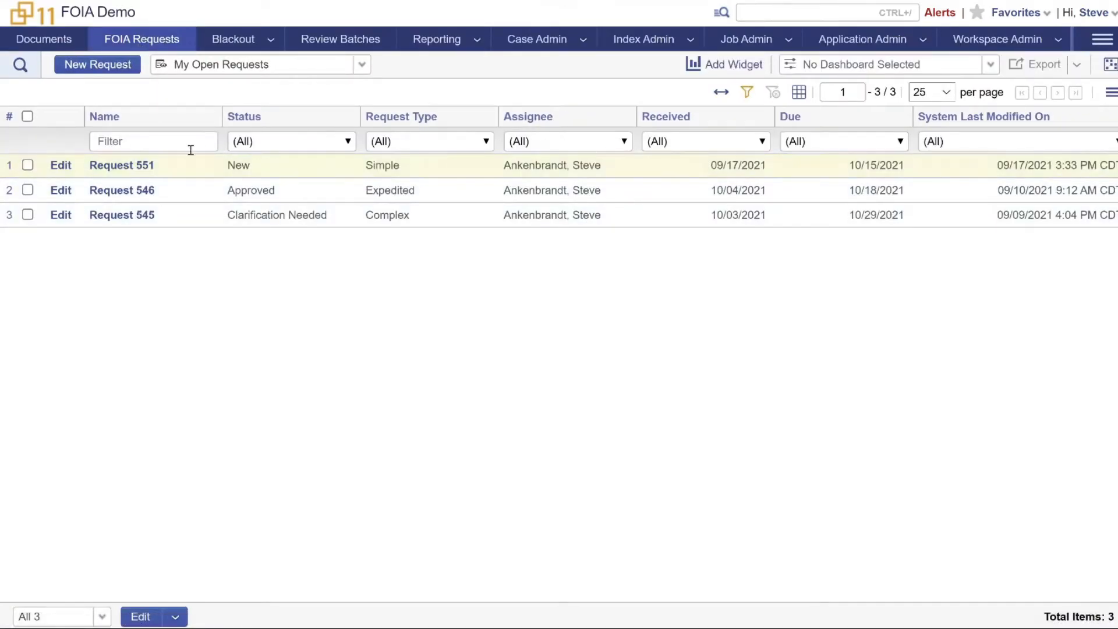
pyautogui.click(132, 167)
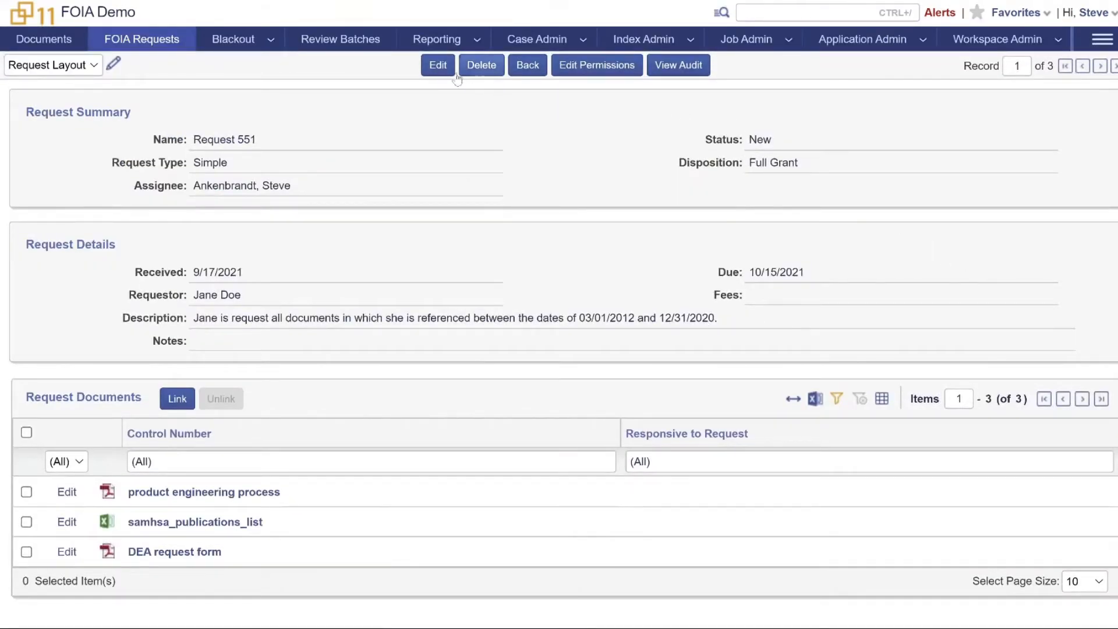
pyautogui.click(438, 65)
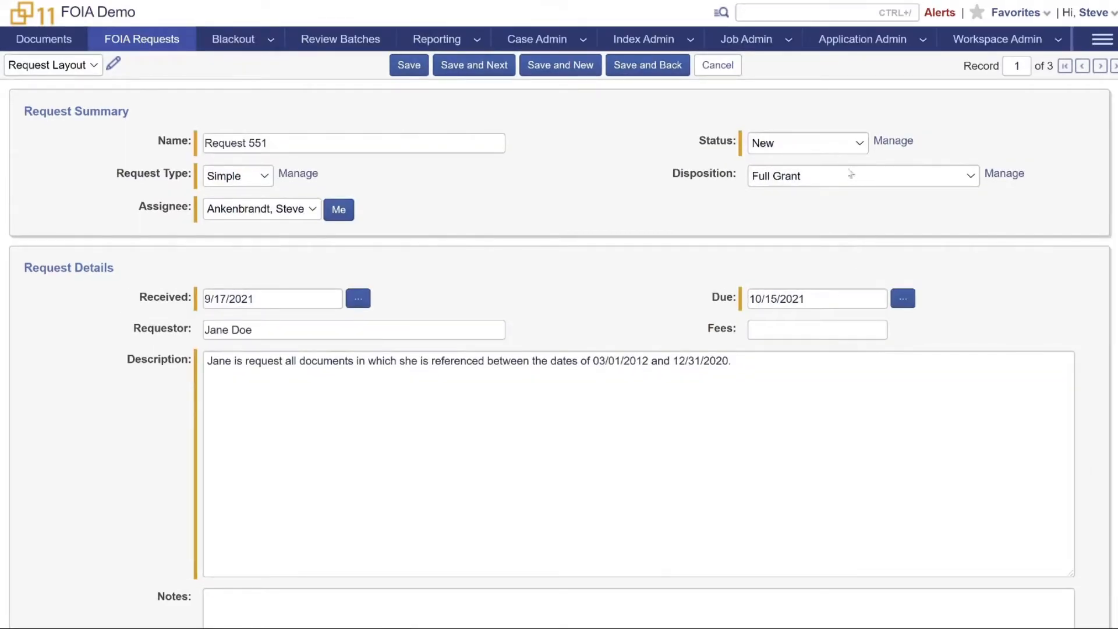
pyautogui.click(849, 141)
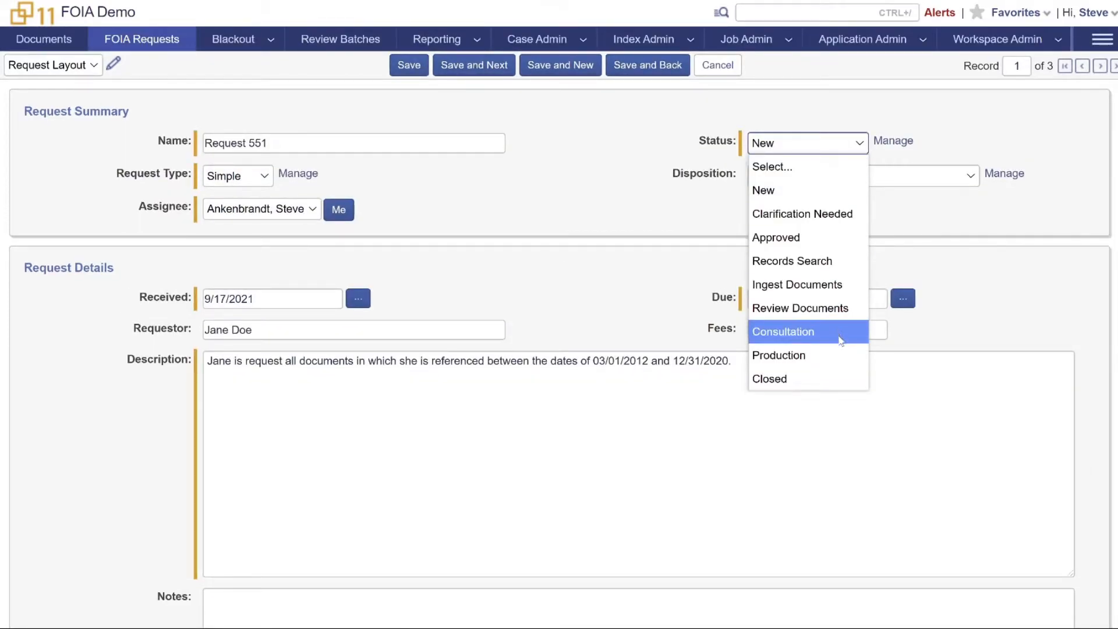
pyautogui.click(829, 358)
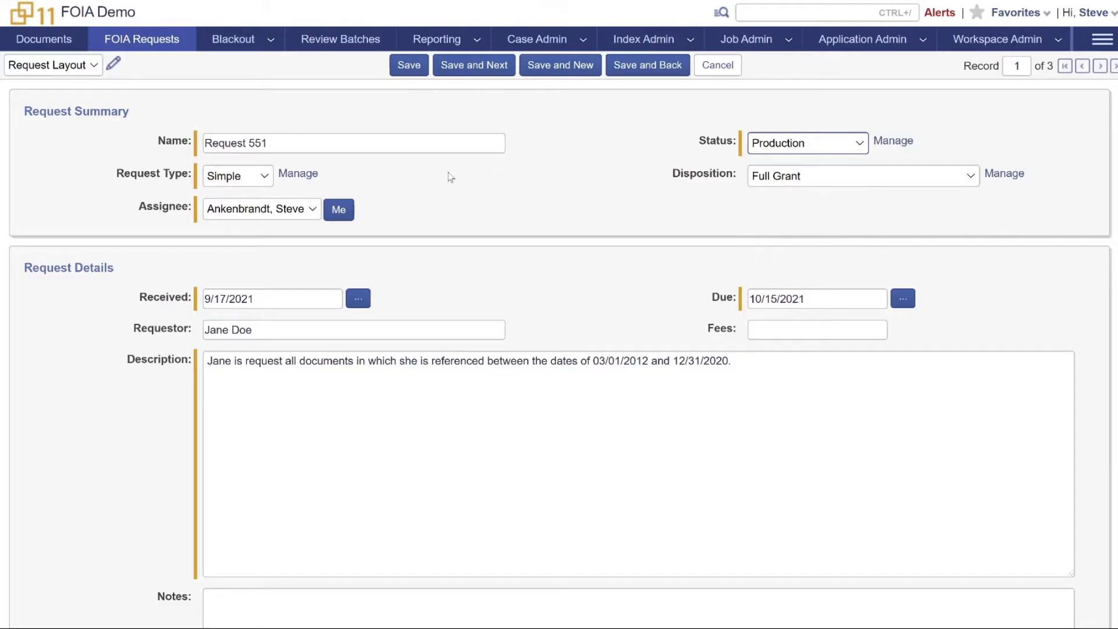
pyautogui.click(409, 66)
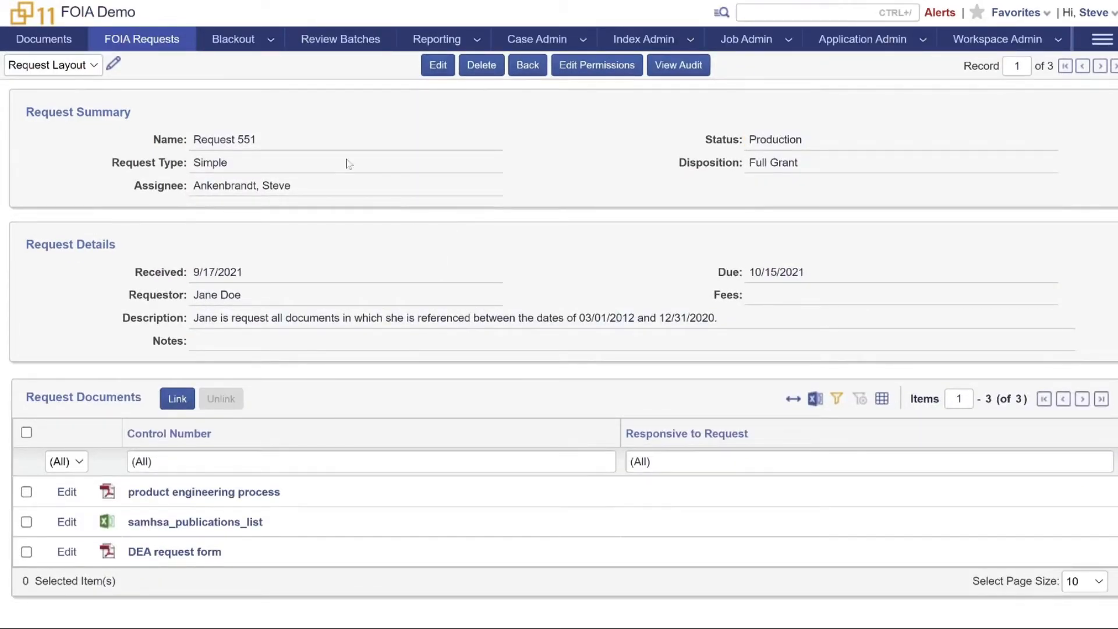
# - Look at the open FOIA requests list and go back to the documents of Request 551
pyautogui.click(129, 40)
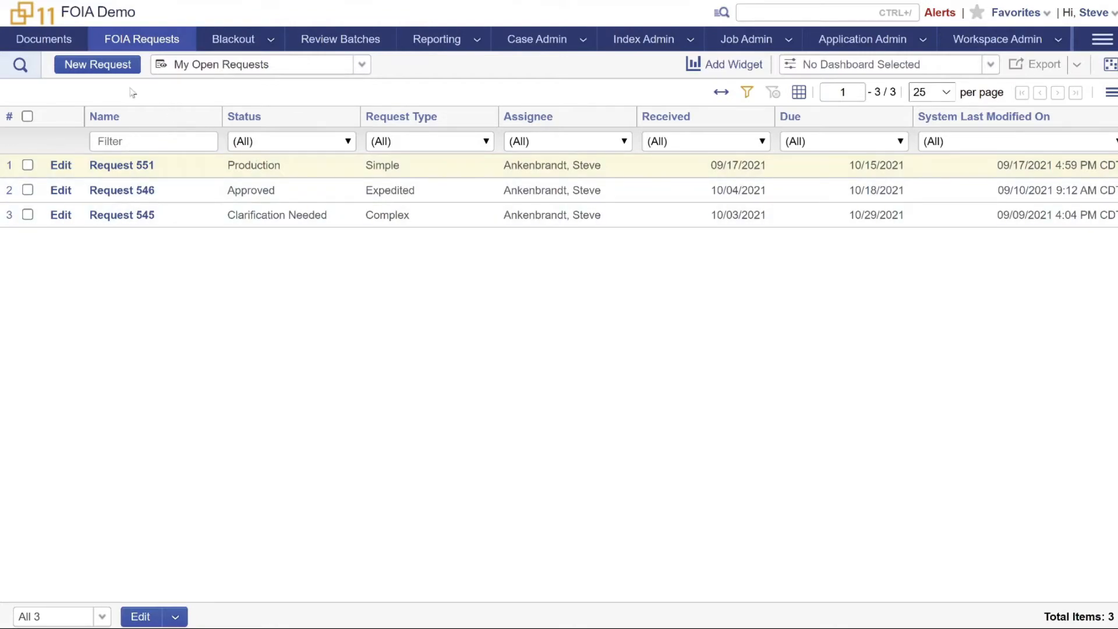
pyautogui.click(69, 45)
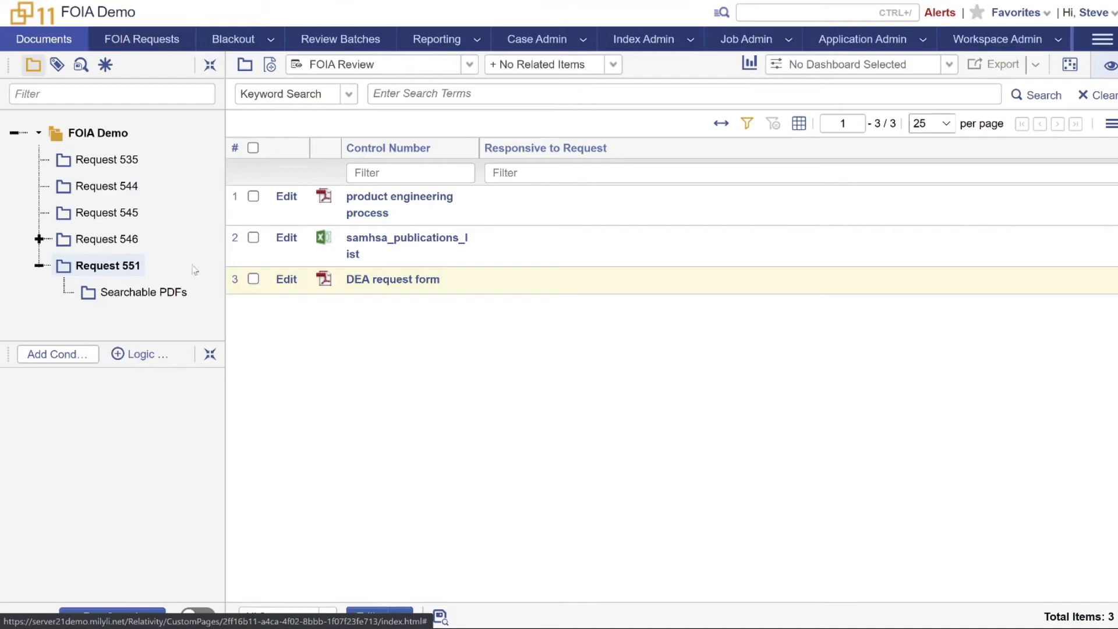
pyautogui.click(385, 289)
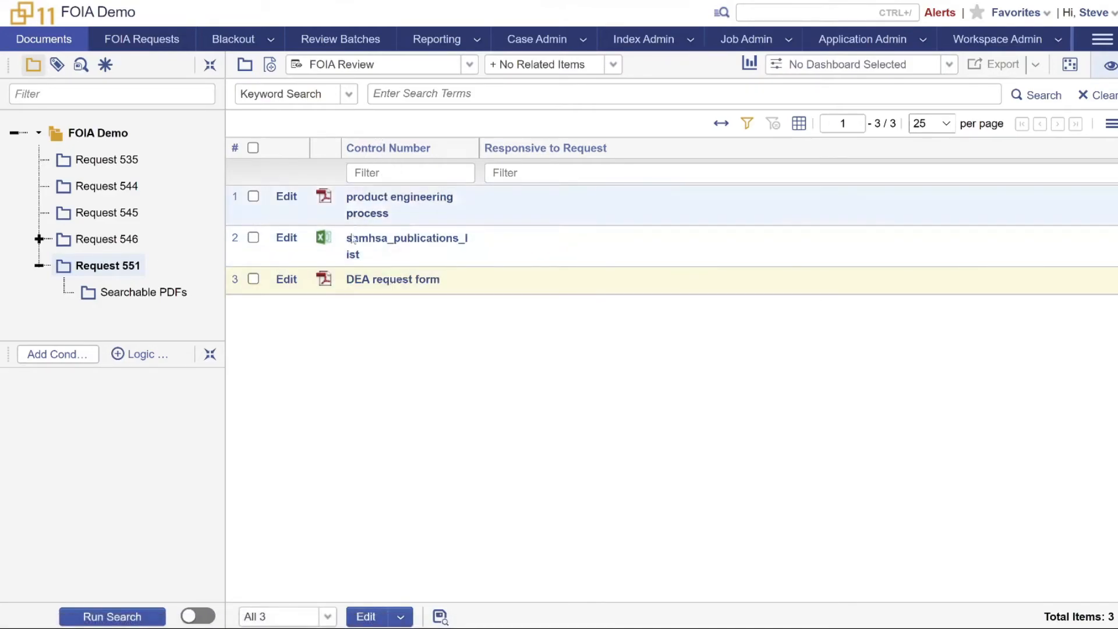